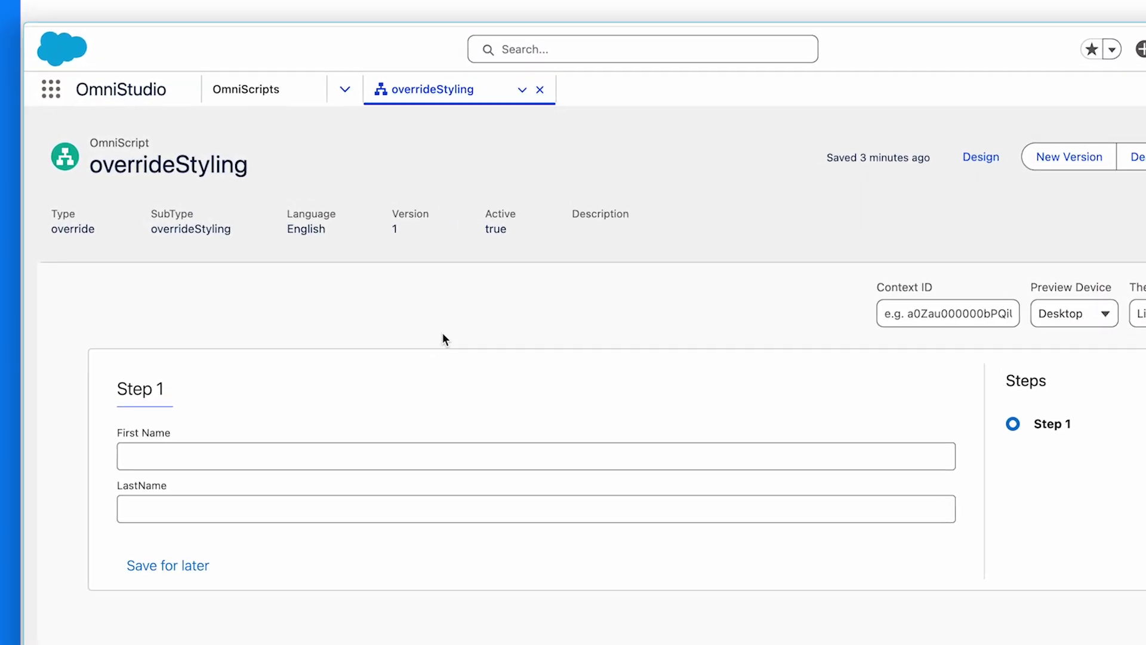
- Open Chrome DevTools on the overrideStyling OmniScript preview page
double_click(153, 168)
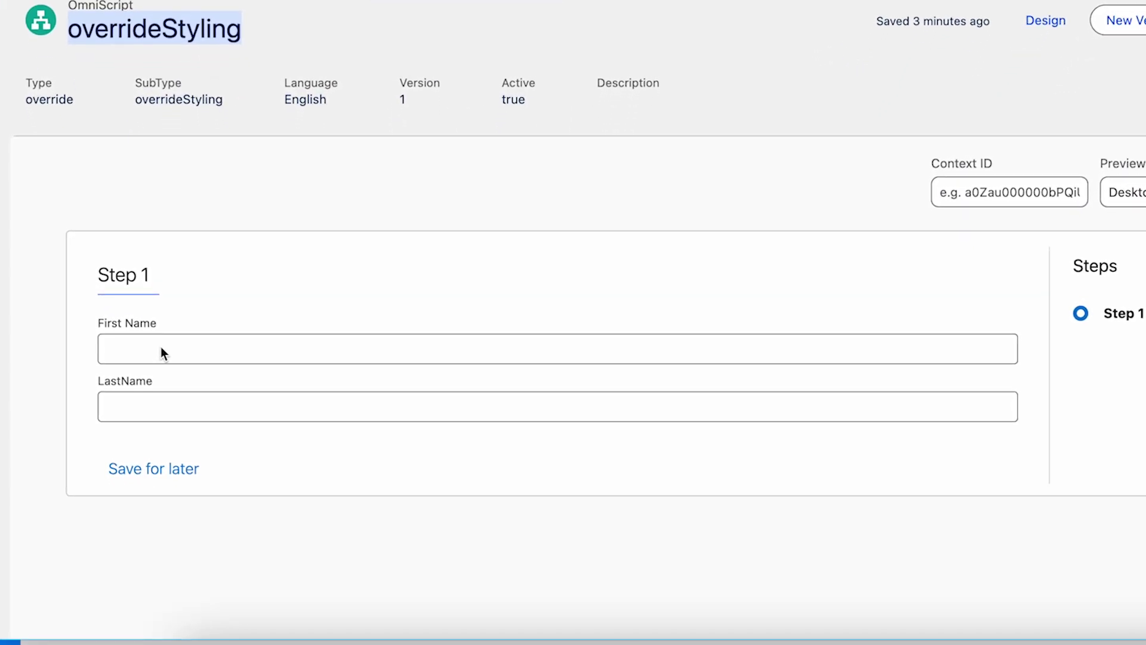
right_click(385, 206)
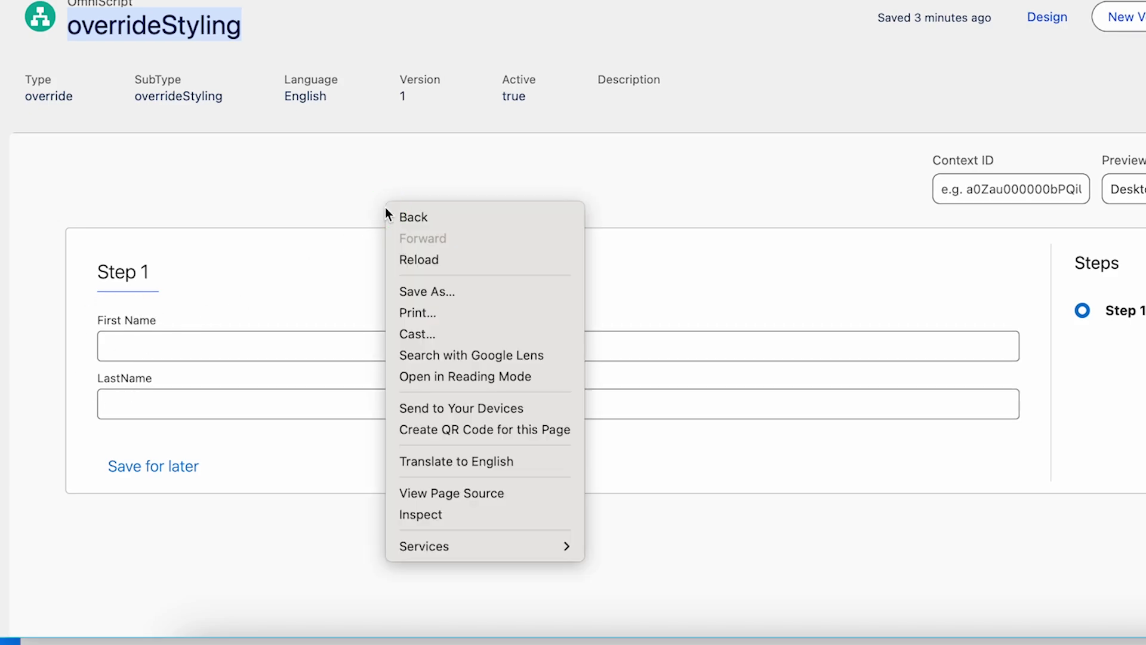
click(455, 516)
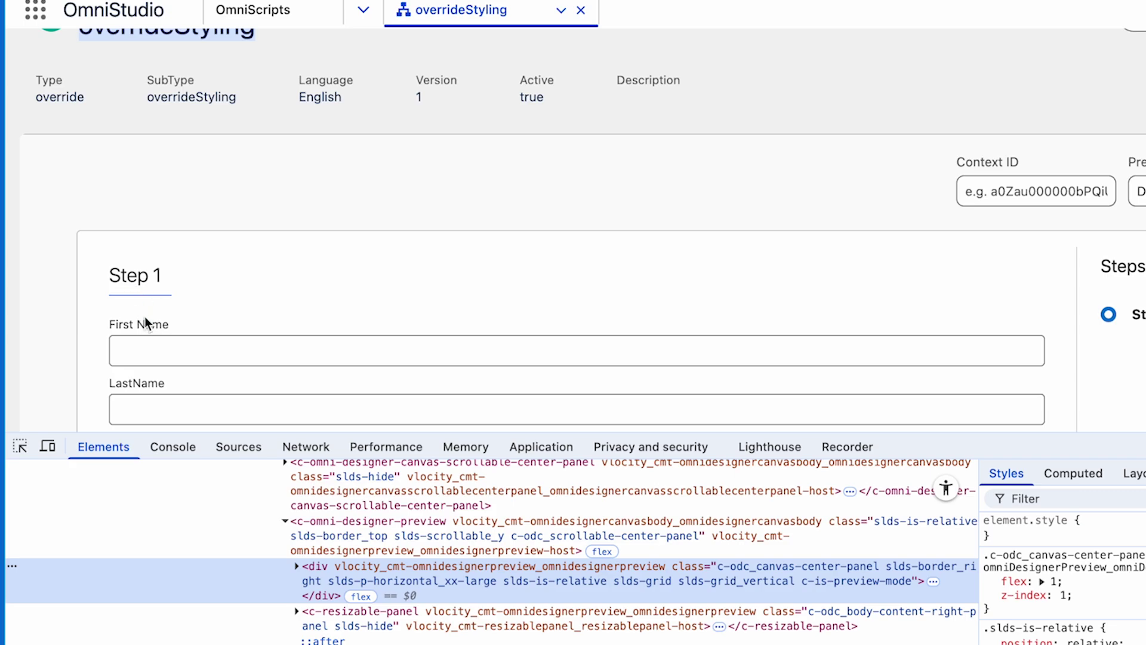
- Pick the First Name field and copy its omniscript-text element's TXT_FirstName data-omni-key attribute
key(super+shift+c)
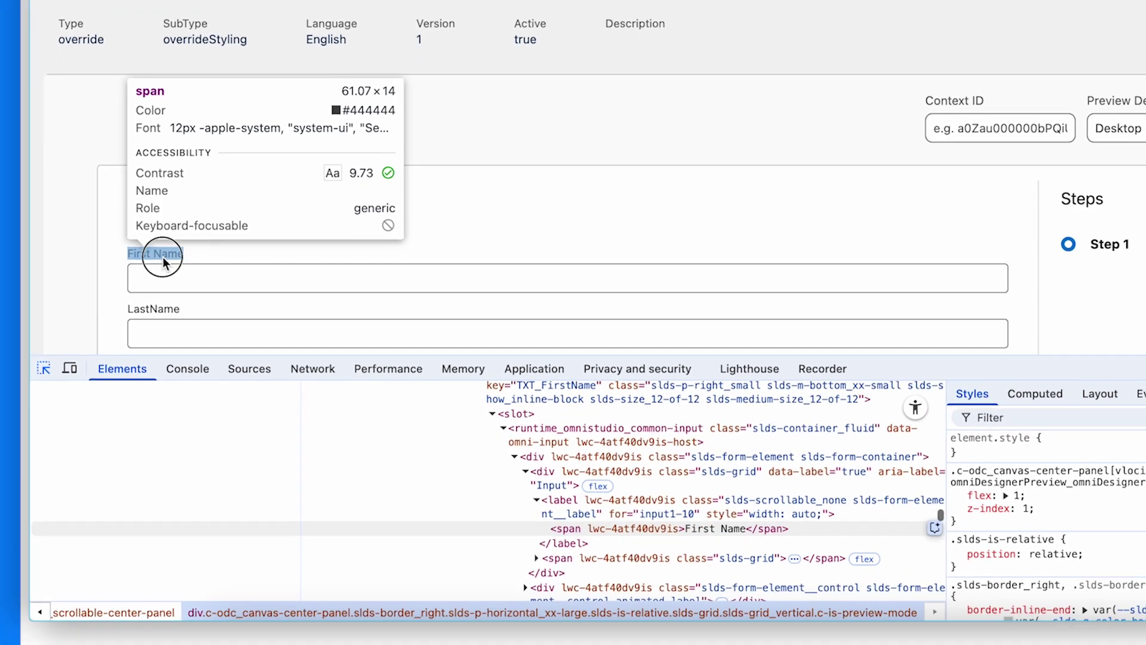
click(162, 259)
scroll(595, 457, up, 3)
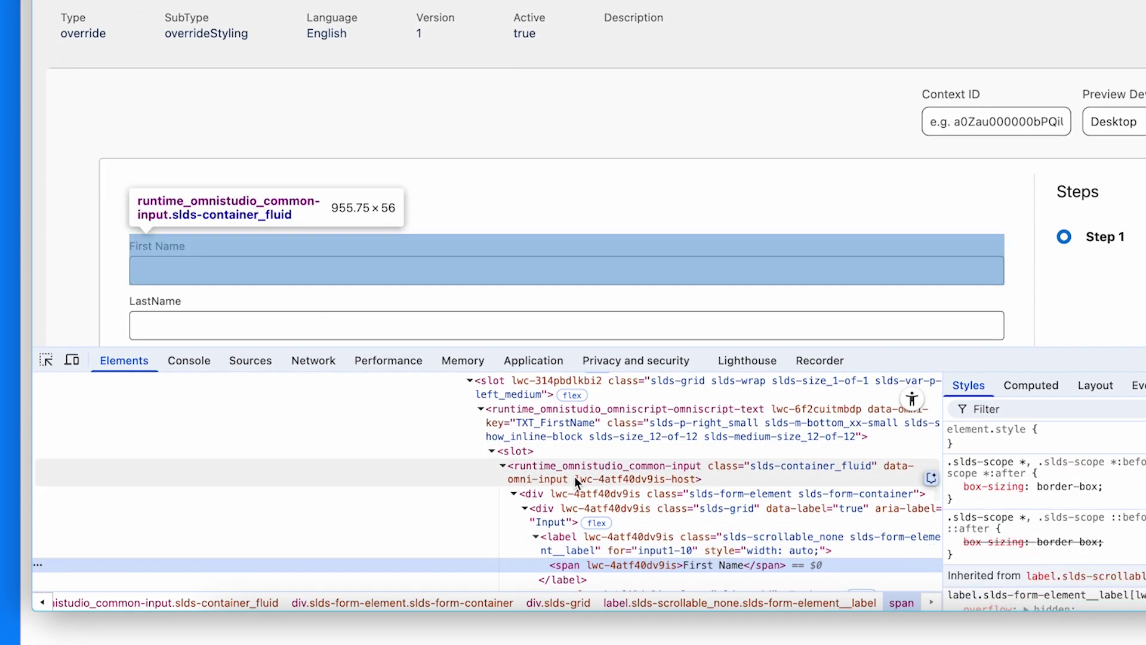
click(600, 438)
click(481, 409)
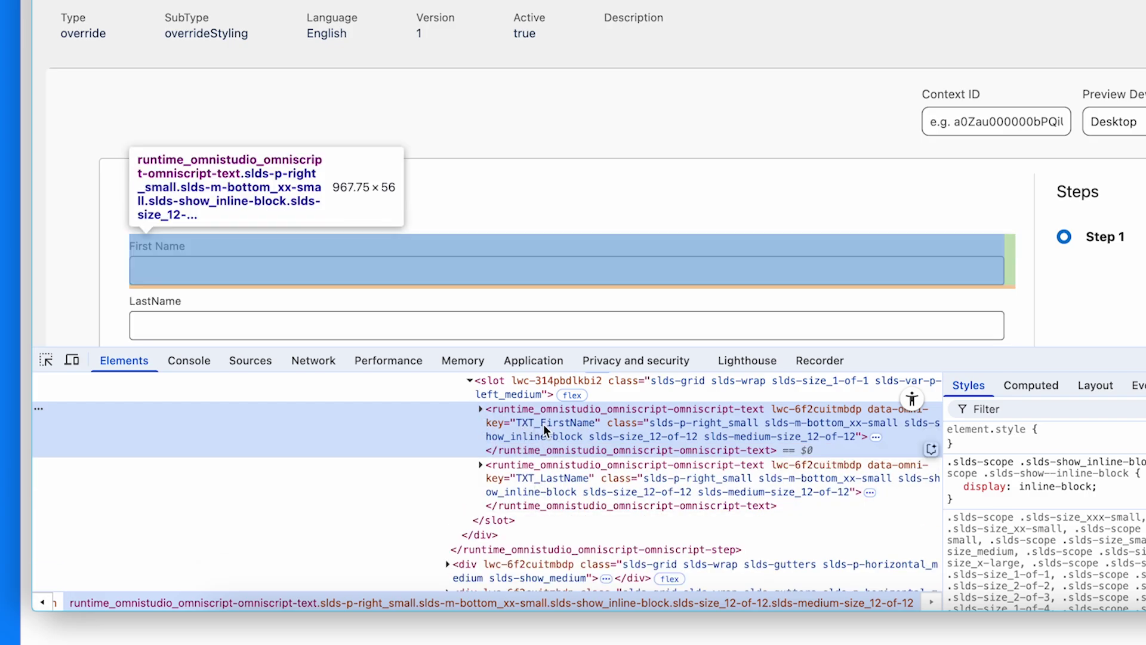
double_click(543, 423)
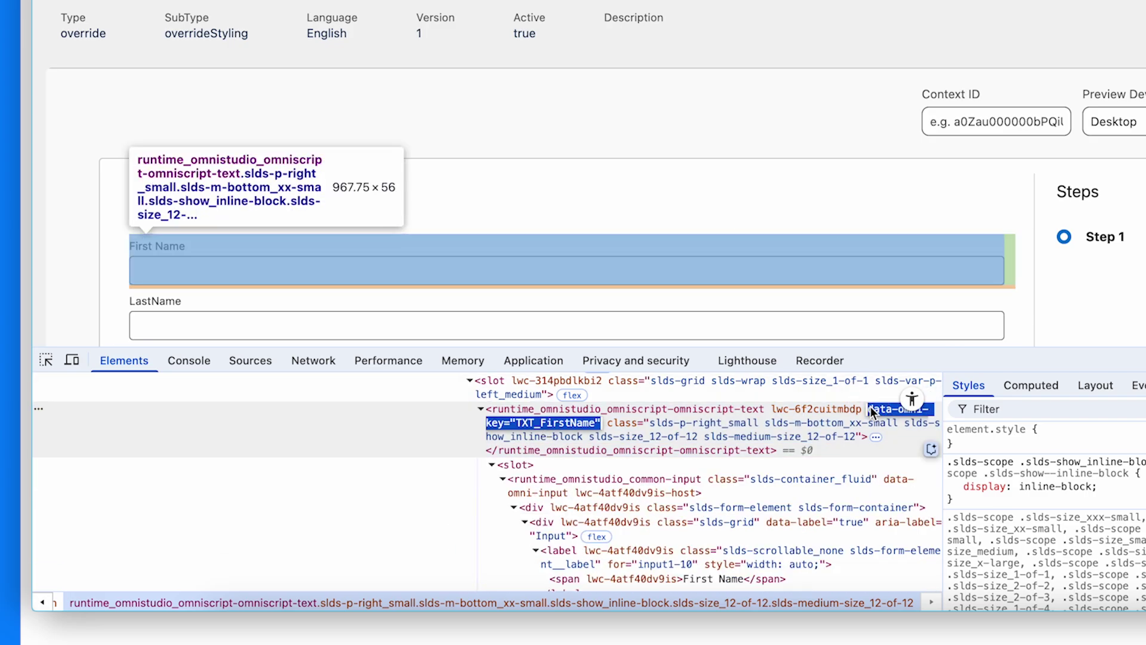
key(Escape)
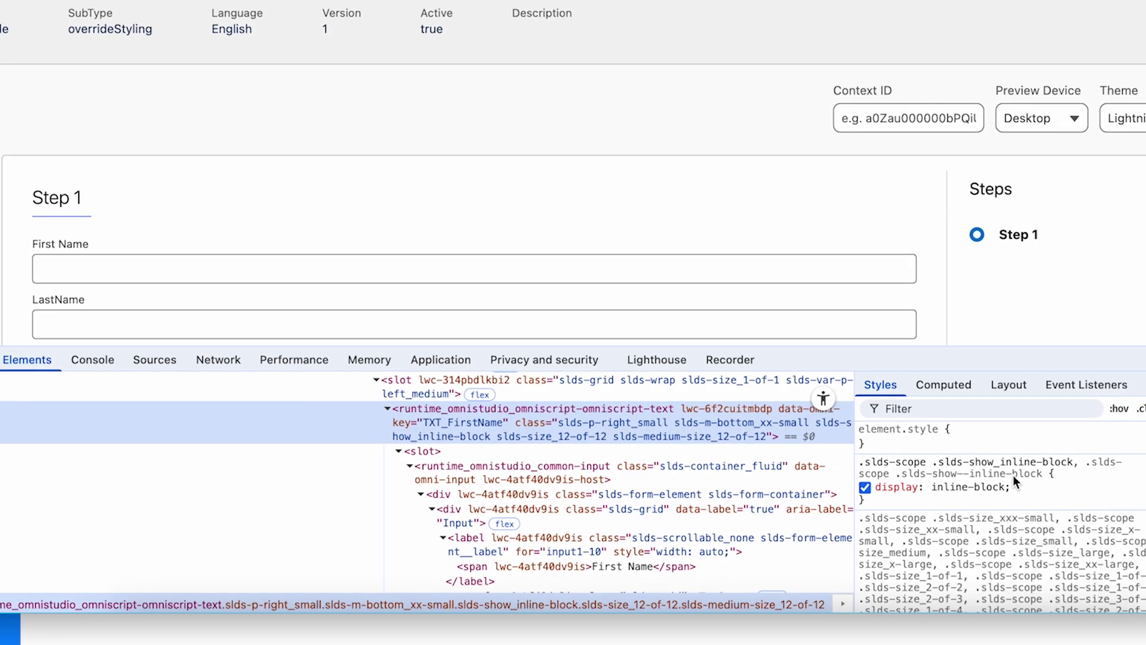
- Create a new style rule with selector omniscript-text[data-omni-key="TXT_FirstName"]
click(961, 406)
click(724, 478)
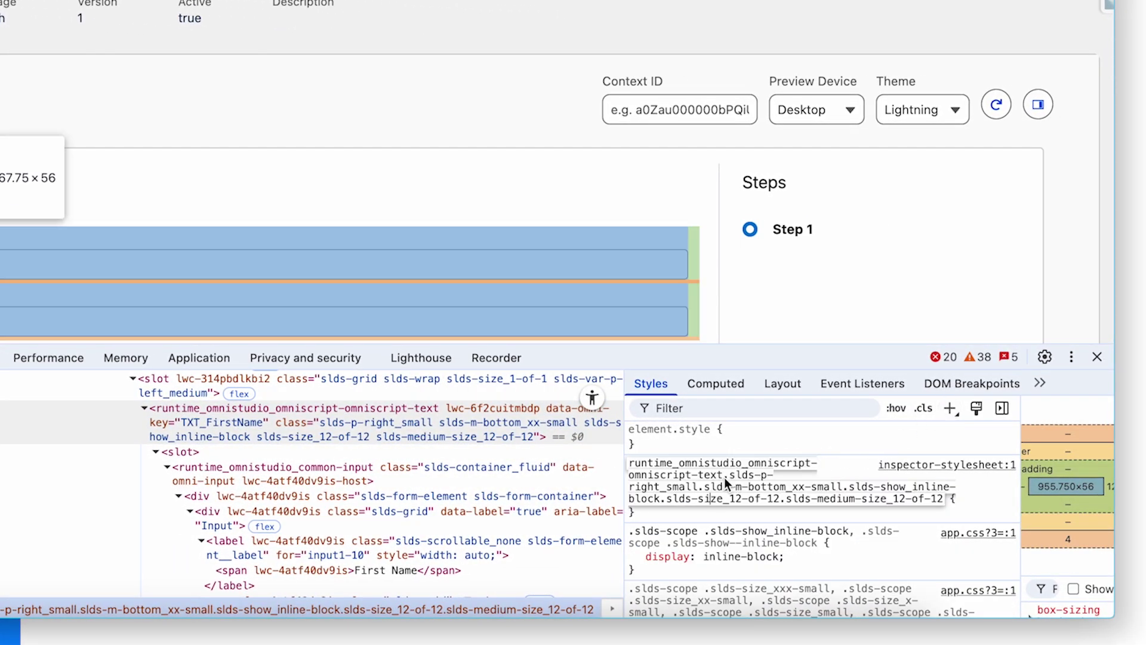
drag(725, 478, 944, 500)
key(BackSpace)
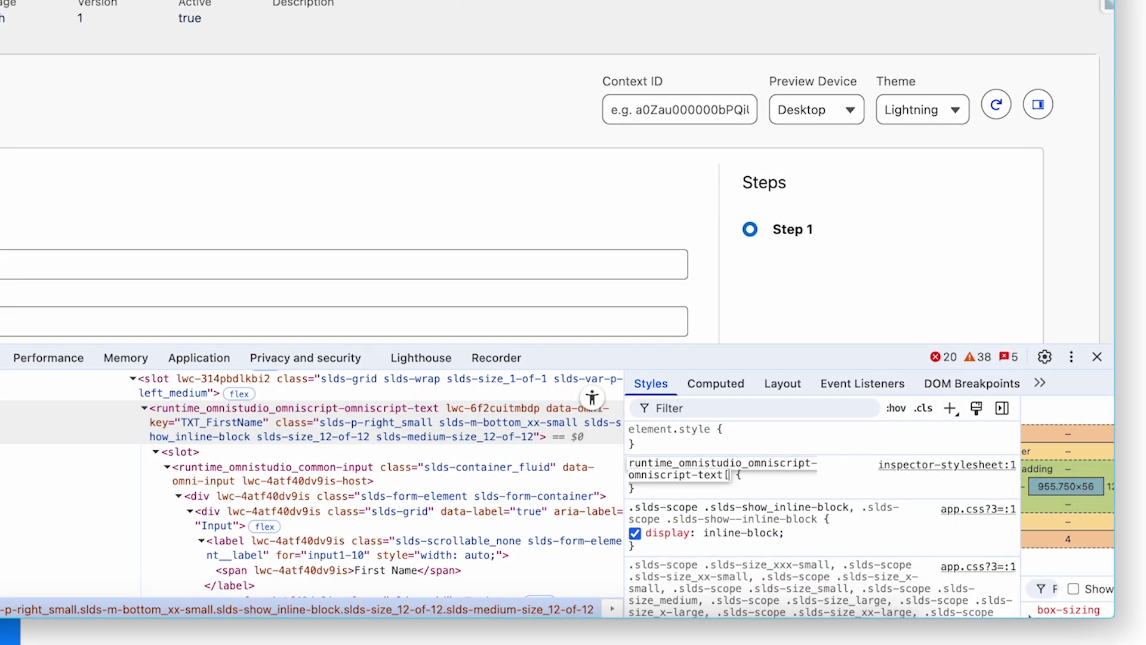
text([)
key(ctrl+v)
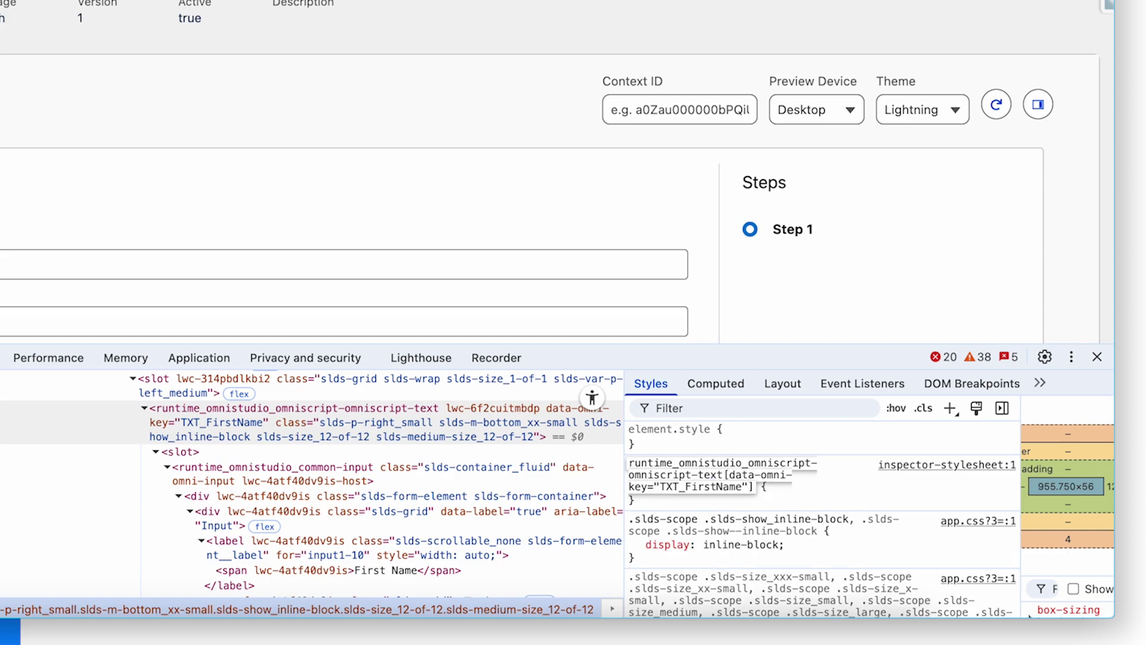
key(Return)
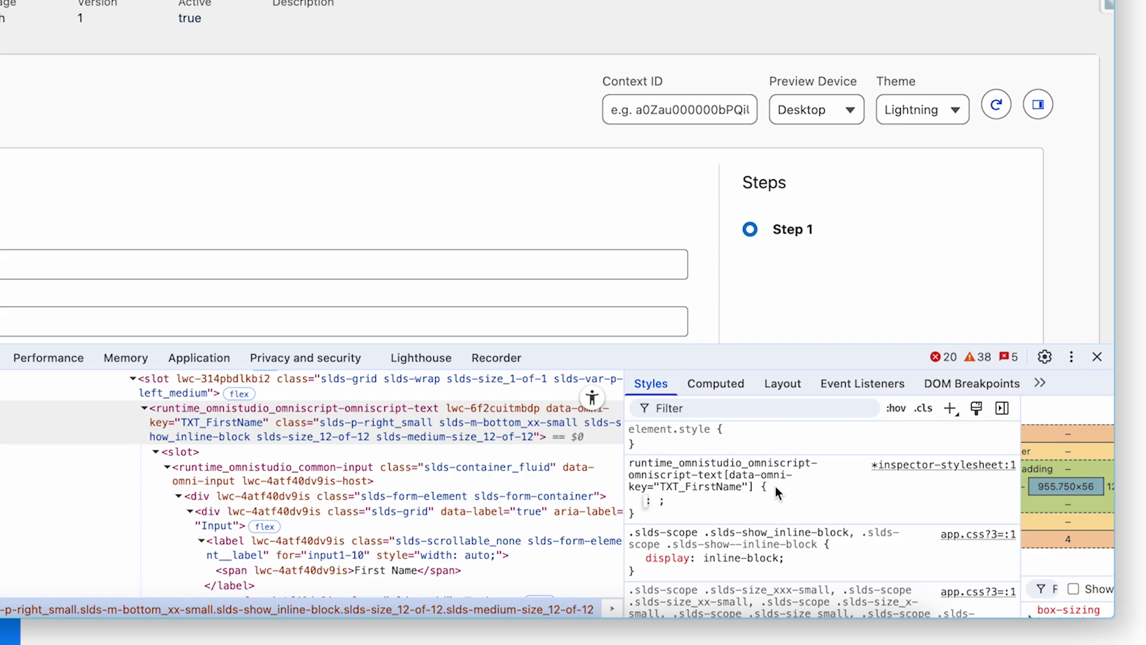
- Add padding-top: 20px to the TXT_FirstName rule, then toggle that declaration off
text(padding-top:20x)
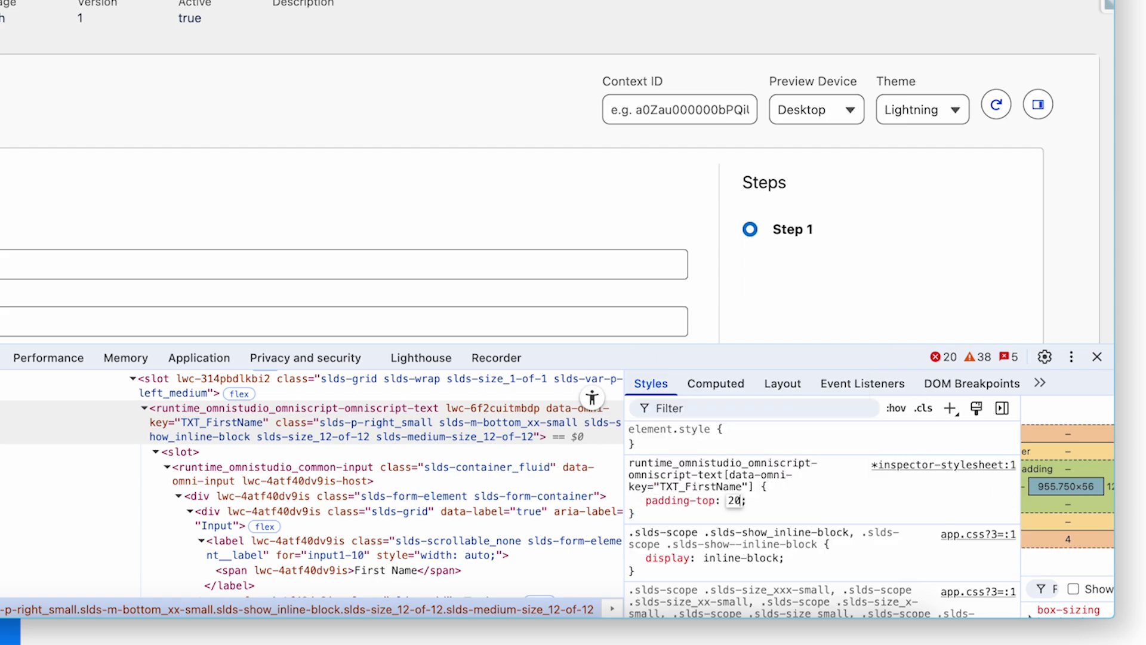
key(Left)
text(p)
key(Return)
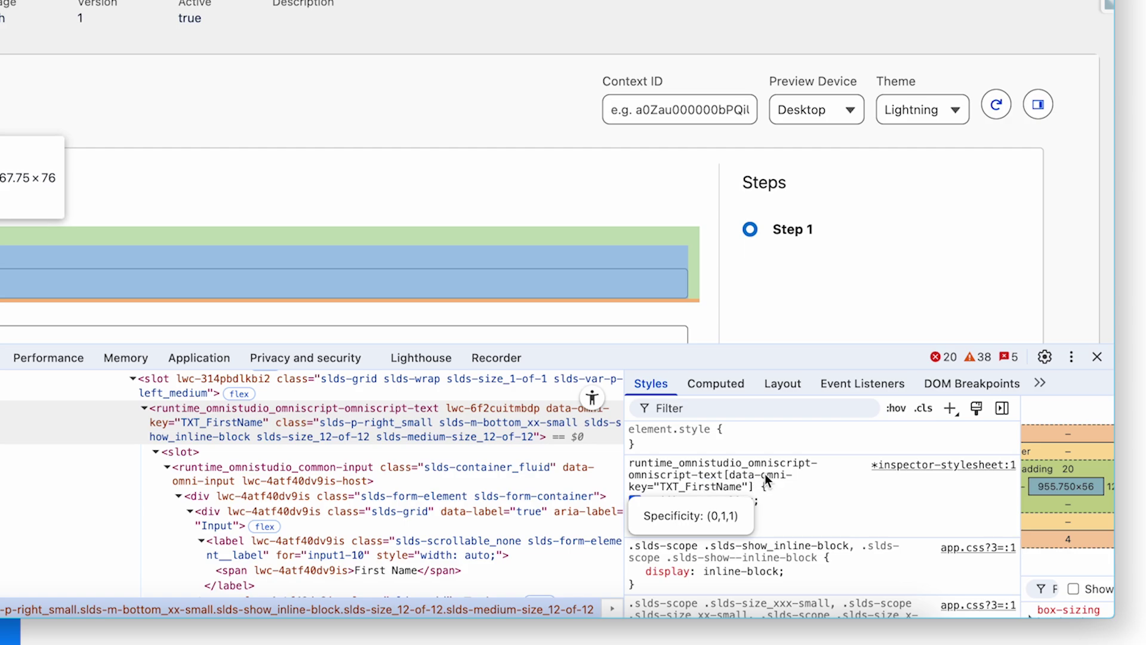
click(717, 481)
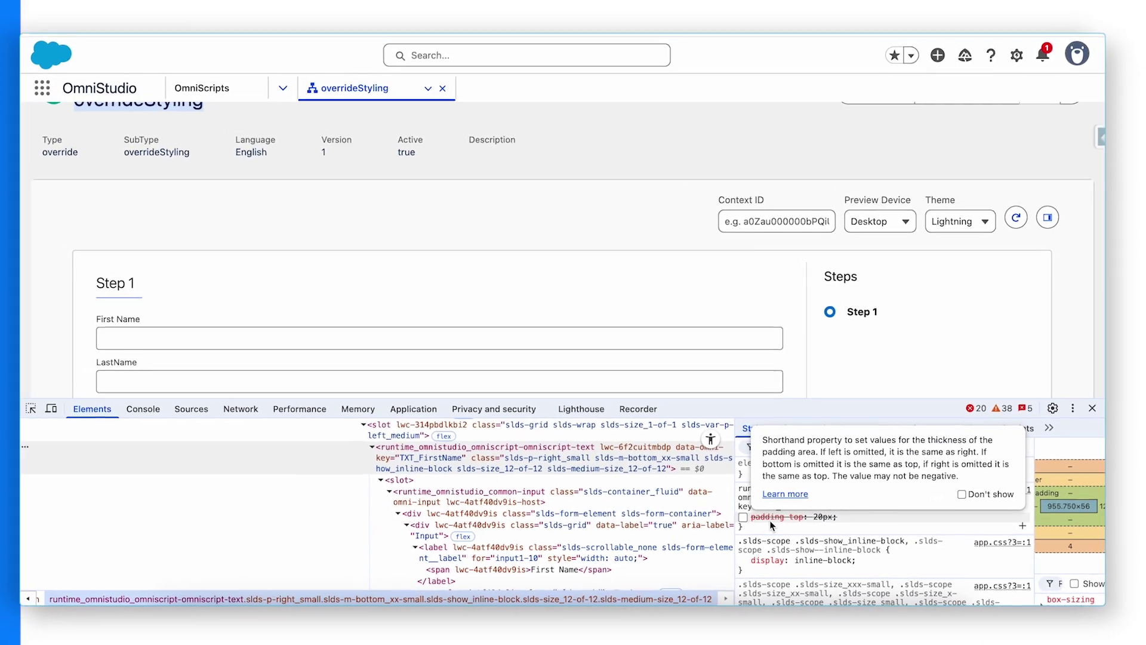
click(635, 500)
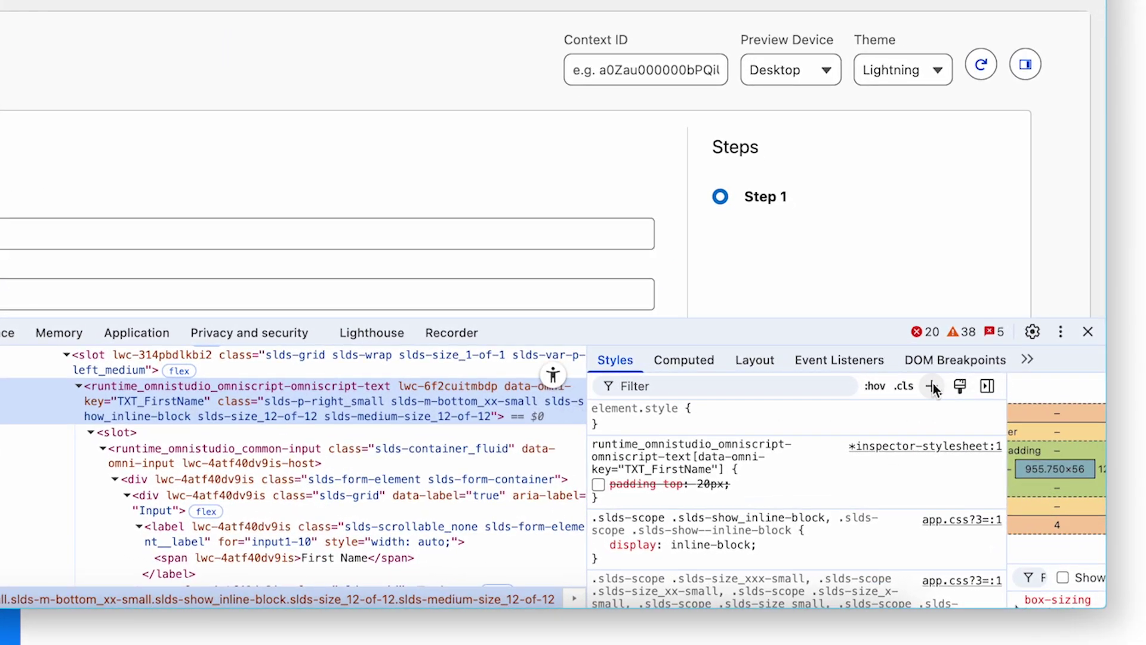
- Add a second class-based style rule with padding-top: 20px
click(983, 450)
click(720, 459)
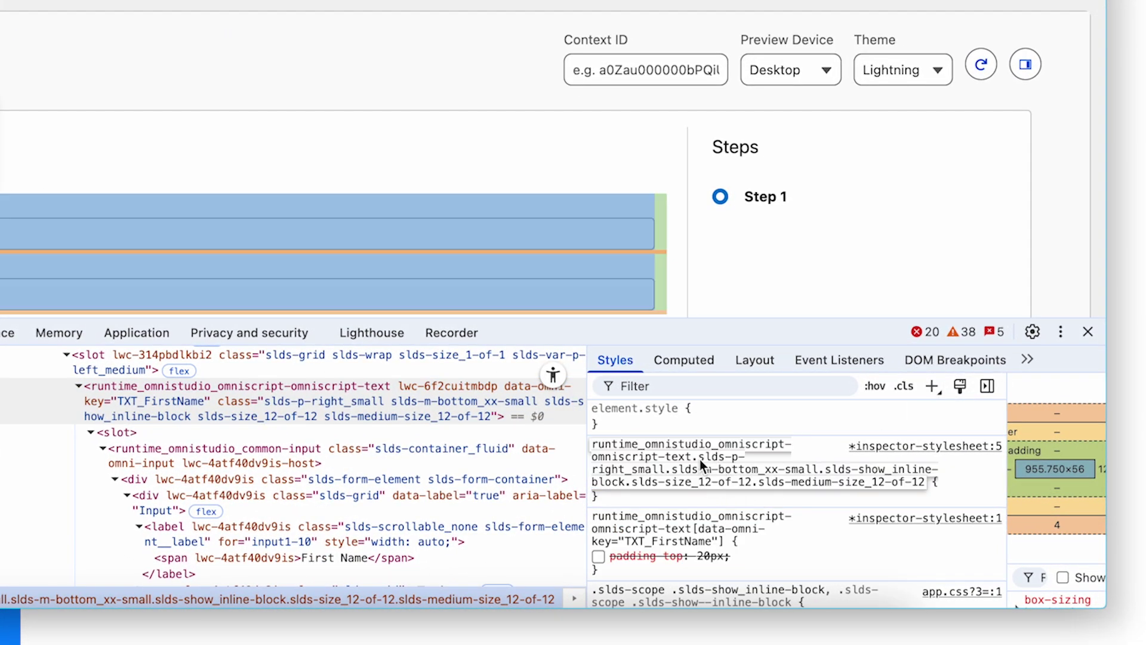
drag(700, 460, 909, 490)
click(908, 490)
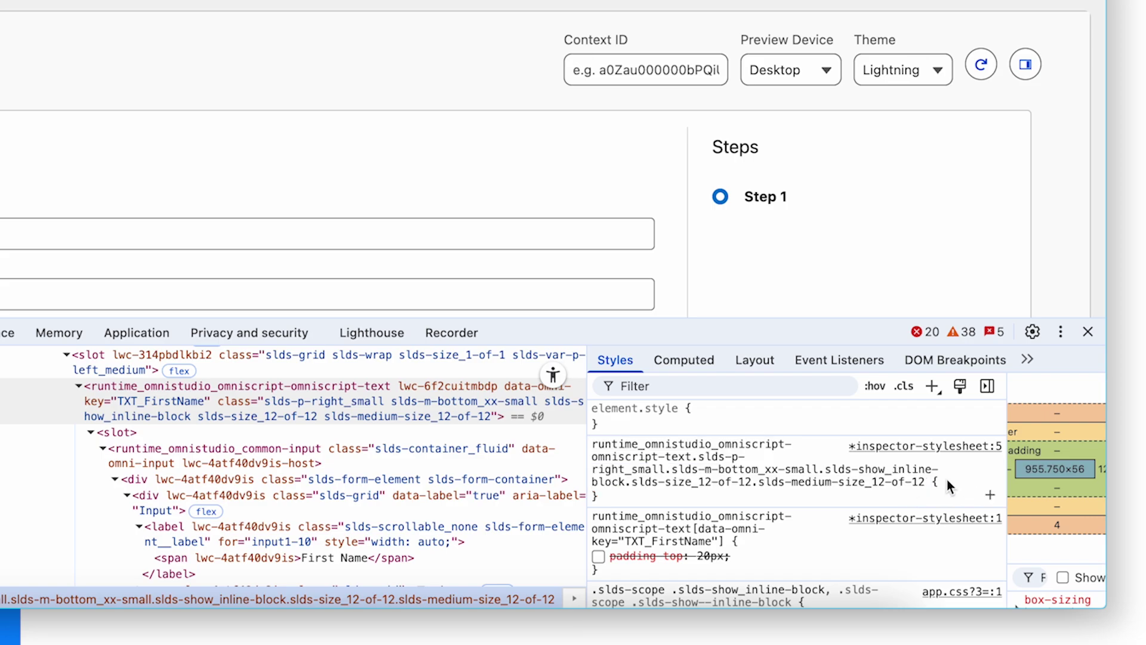
click(947, 481)
text(pa)
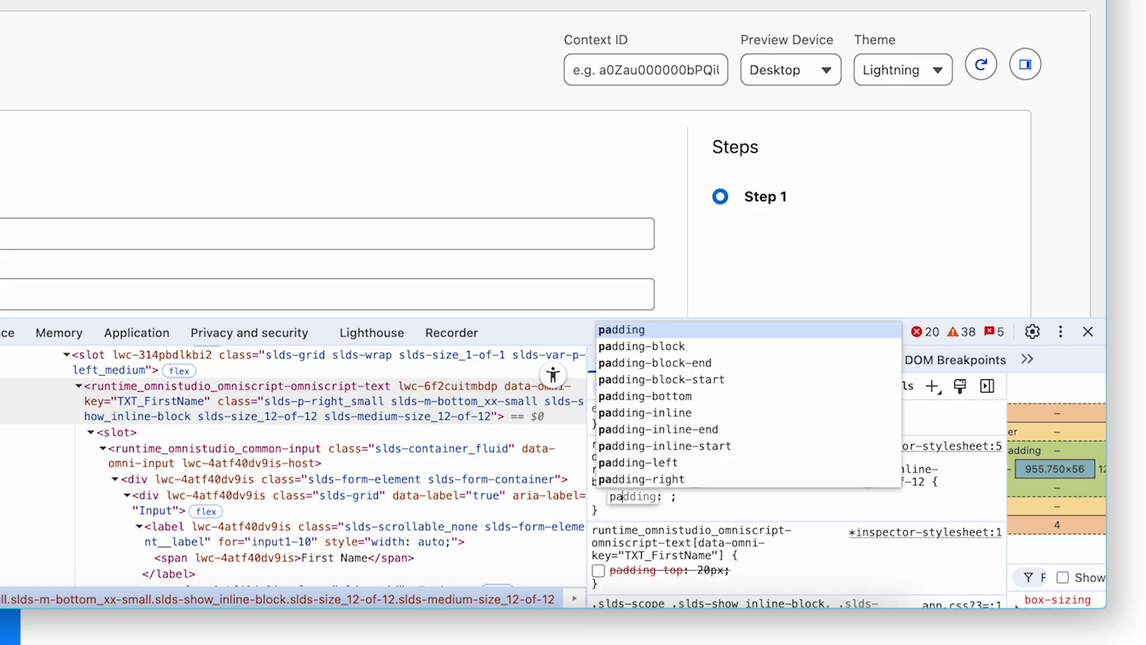
text(dding-to)
key(Tab)
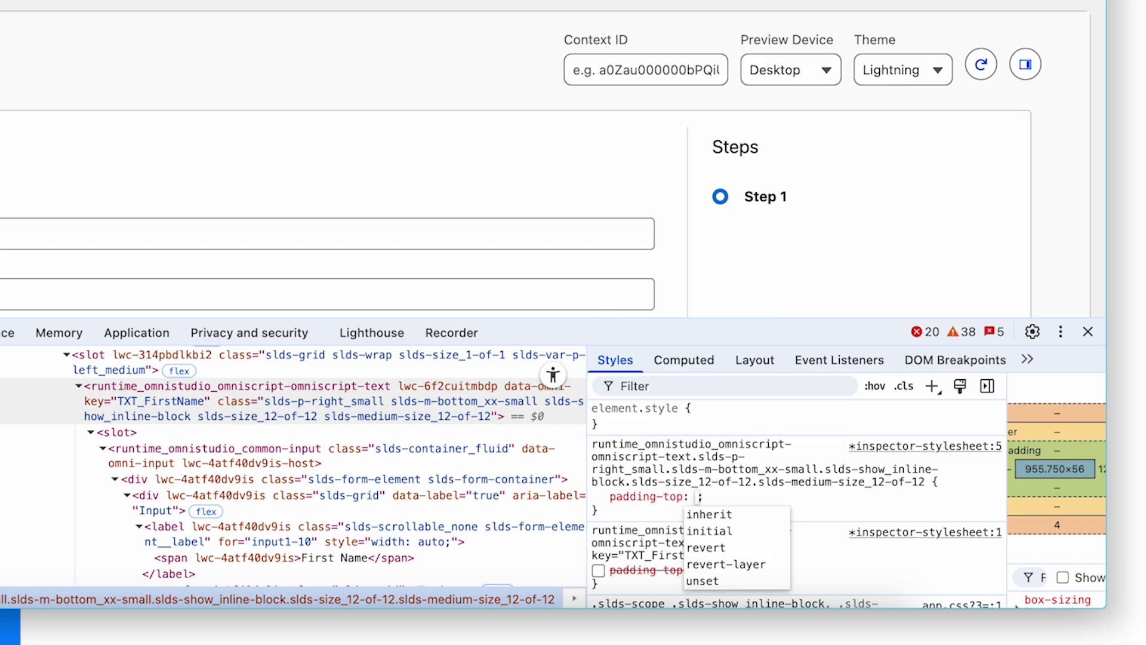
text(20px)
key(Return)
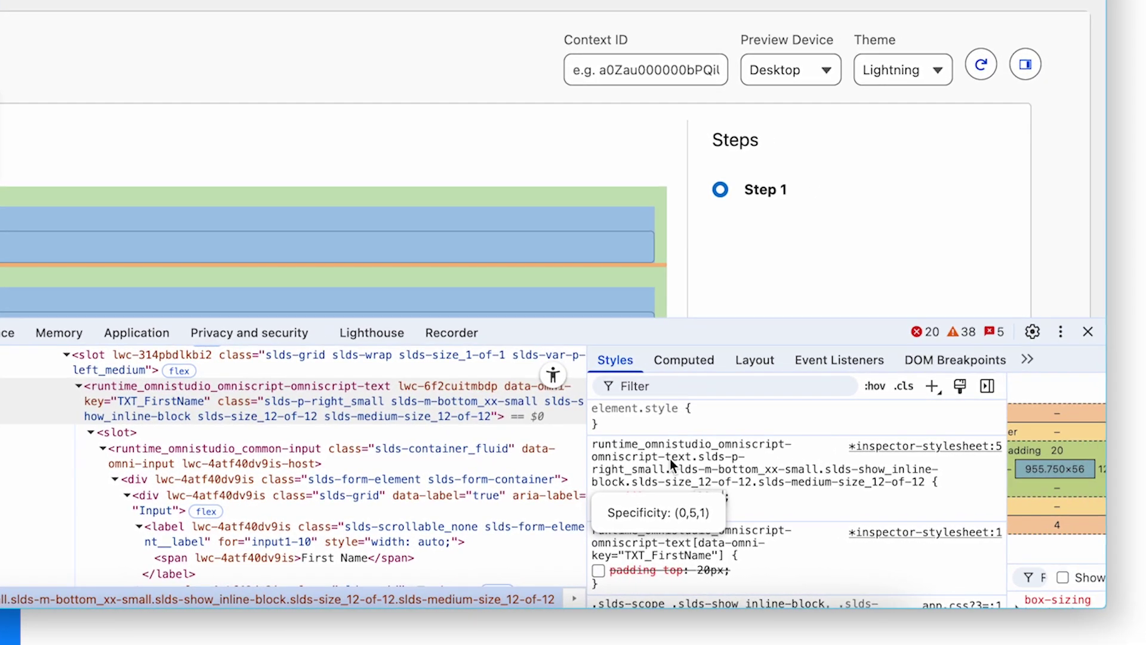
- Re-enable the TXT_FirstName rule's 20px top padding and select the whole rule text
click(710, 496)
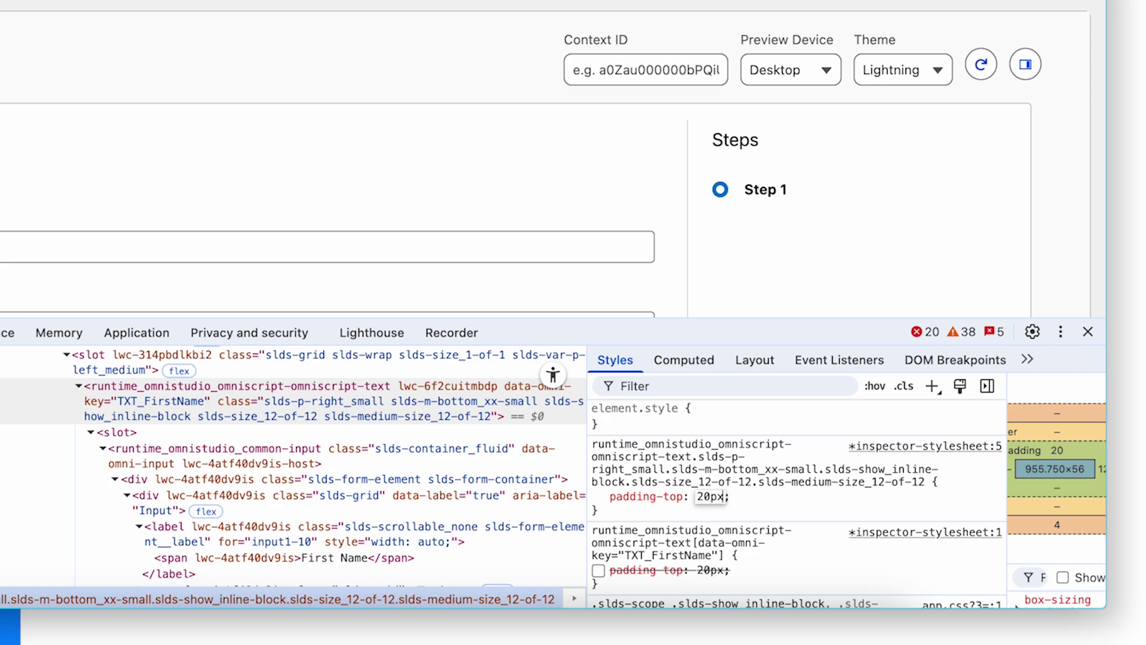
scroll(519, 158, down, 1)
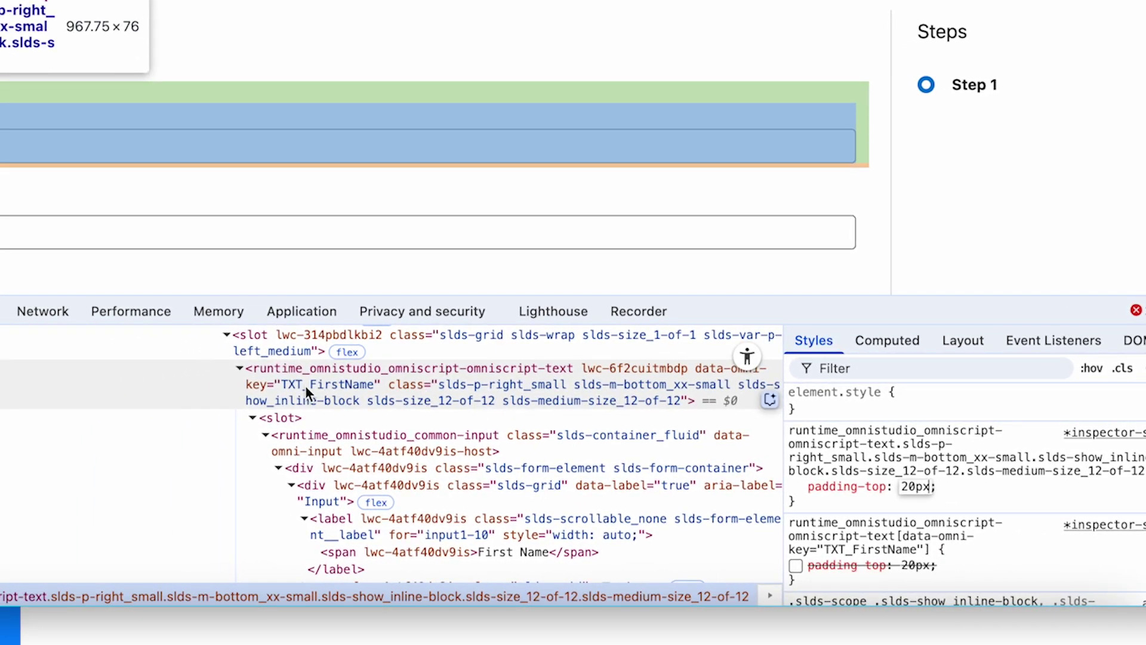
double_click(305, 385)
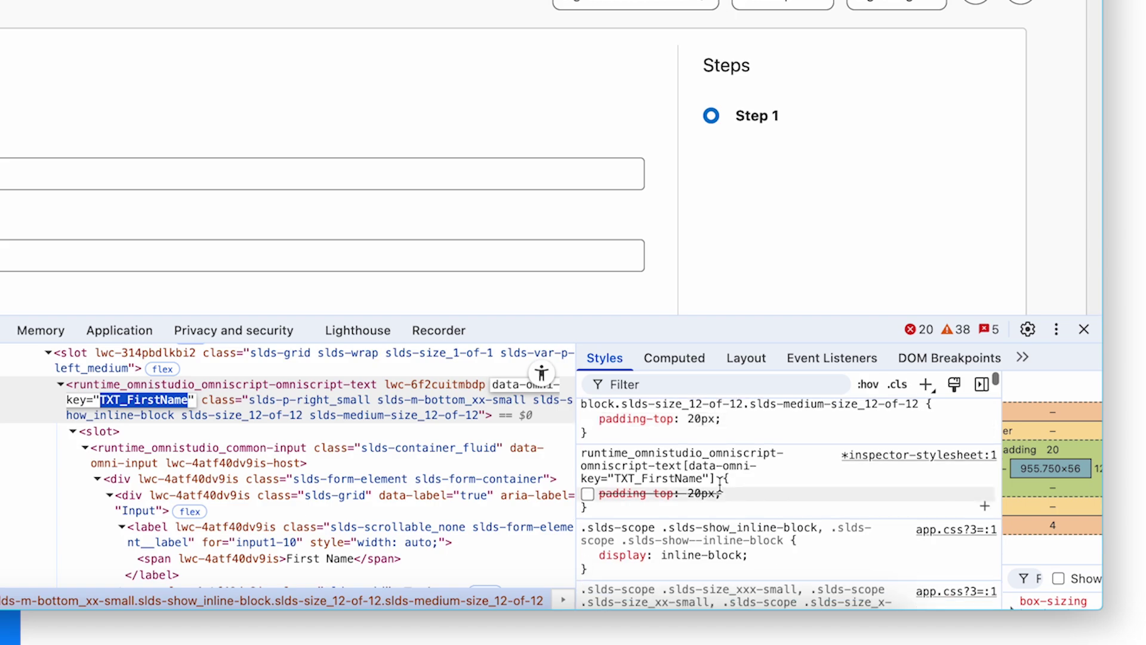
click(588, 493)
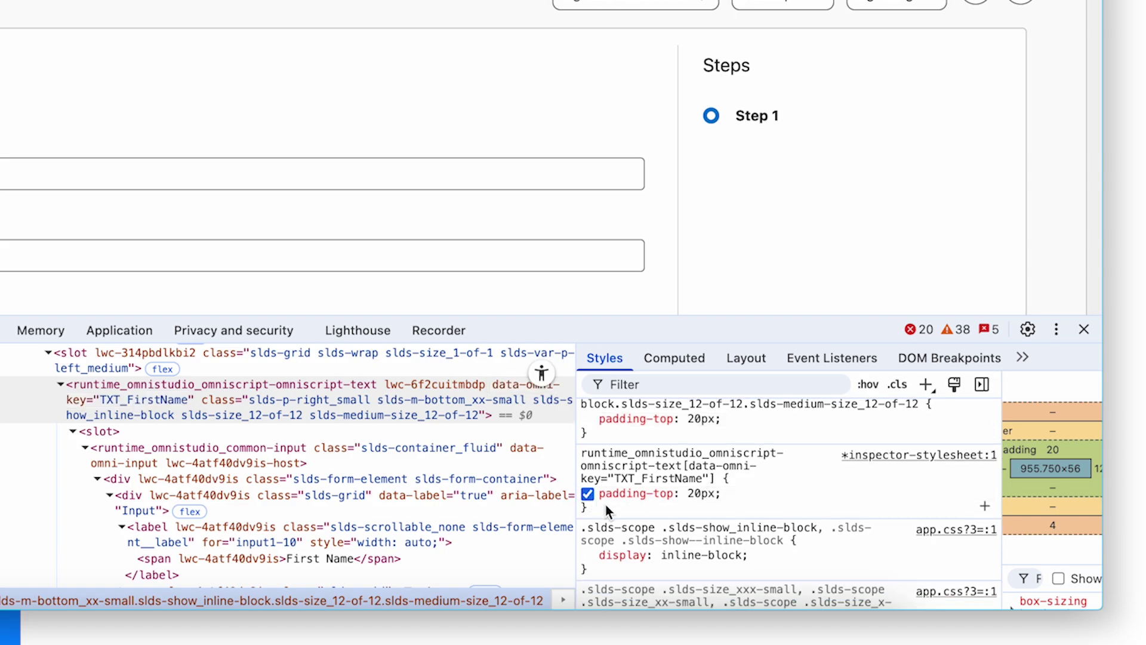
drag(605, 504, 575, 452)
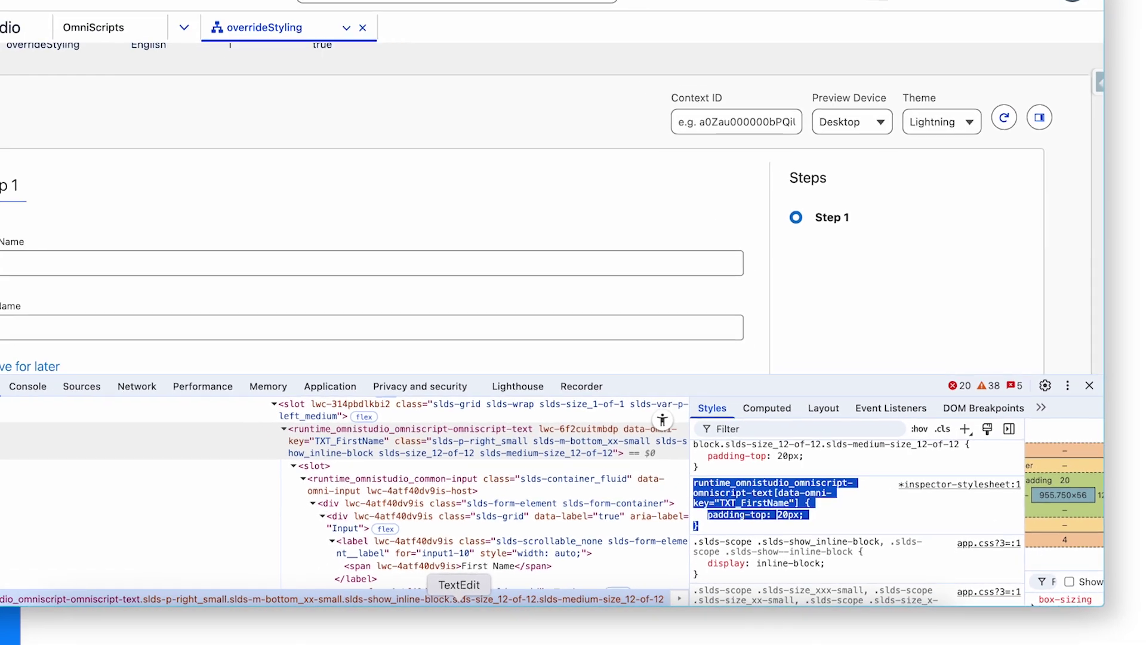
right_click(283, 624)
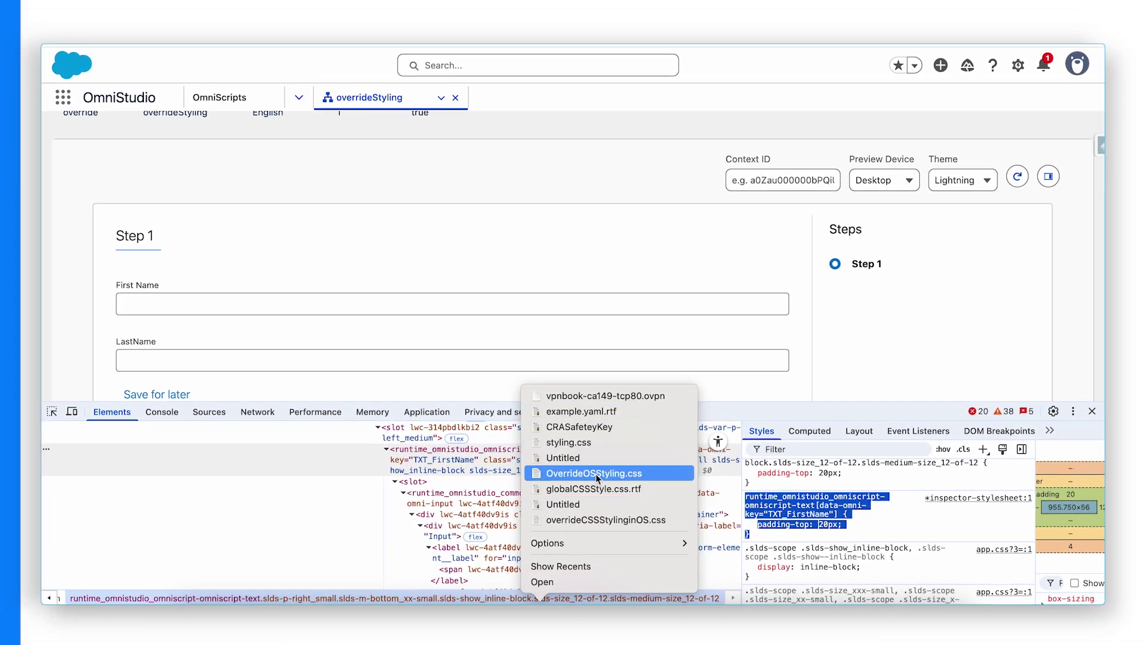
- Open overrideCSSStylinginOS.css from TextEdit's recent files and move its window up and left
click(594, 488)
click(457, 269)
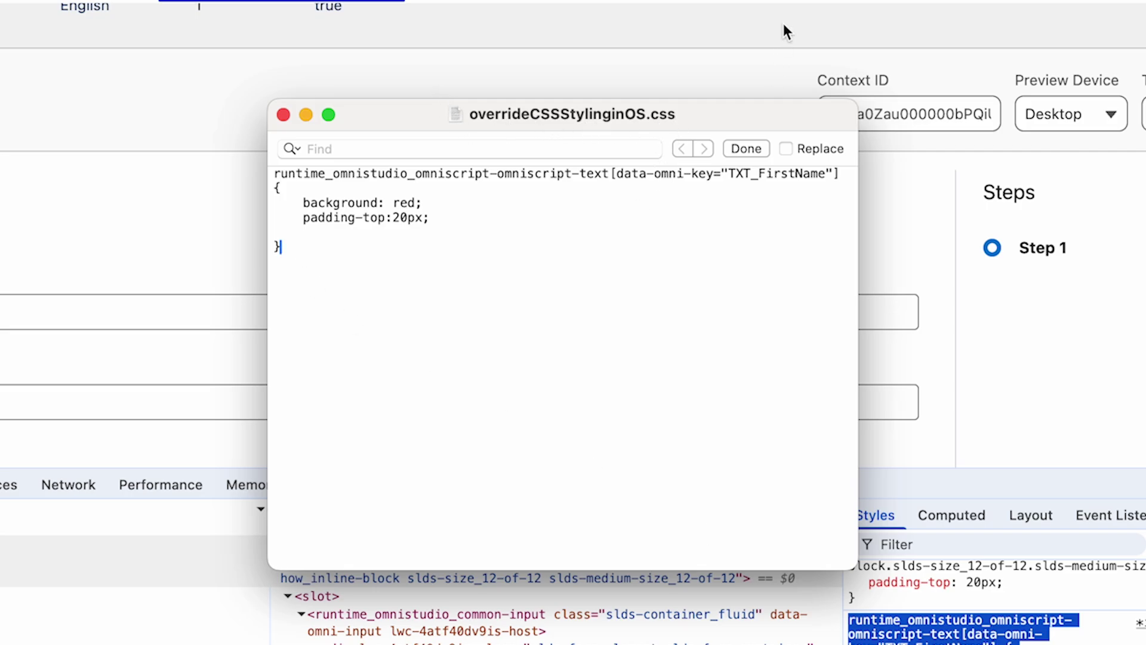
drag(602, 118, 566, 82)
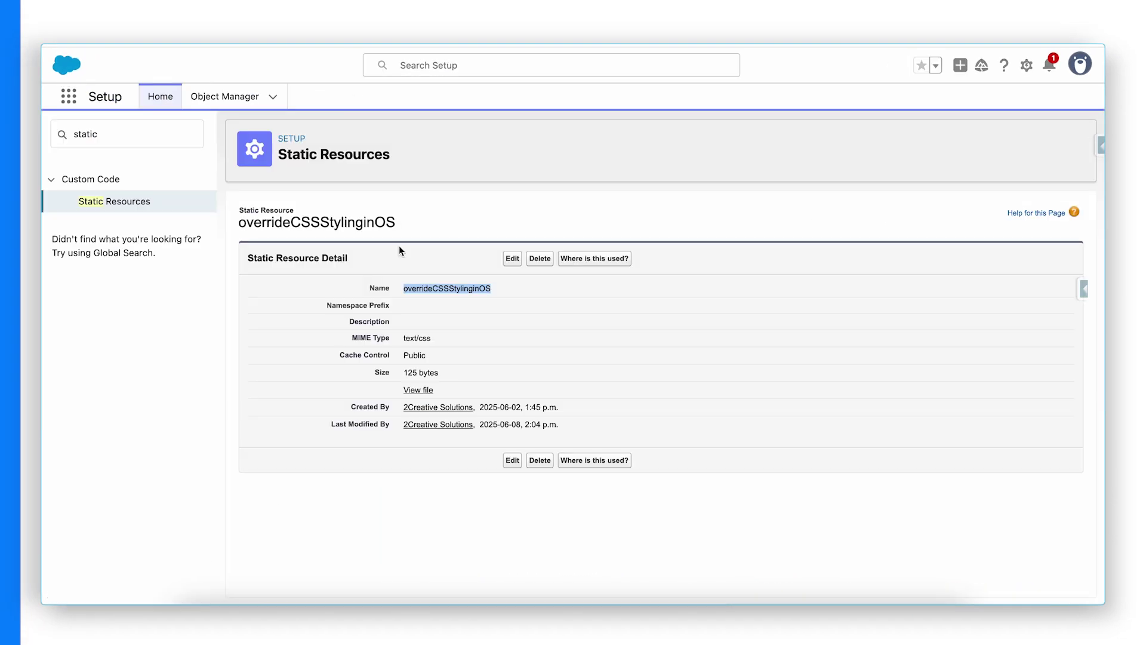
- Upload overrideCSSStylinginOS.css as the overrideCSSStylinginOS static resource's new file and save
click(125, 258)
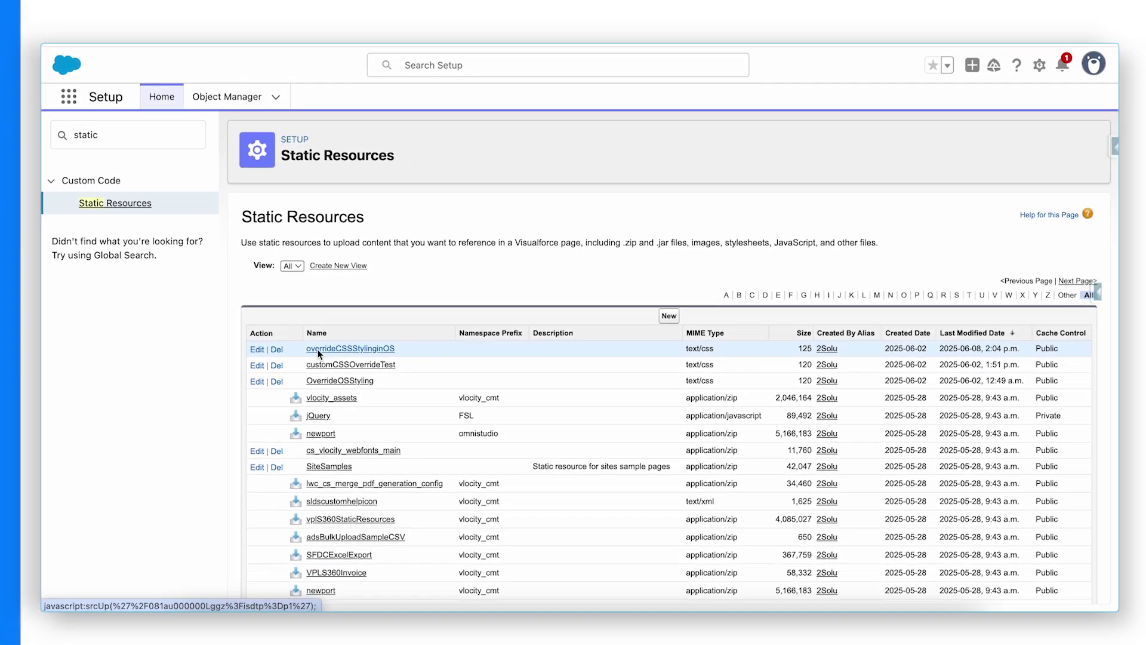
click(524, 466)
double_click(457, 288)
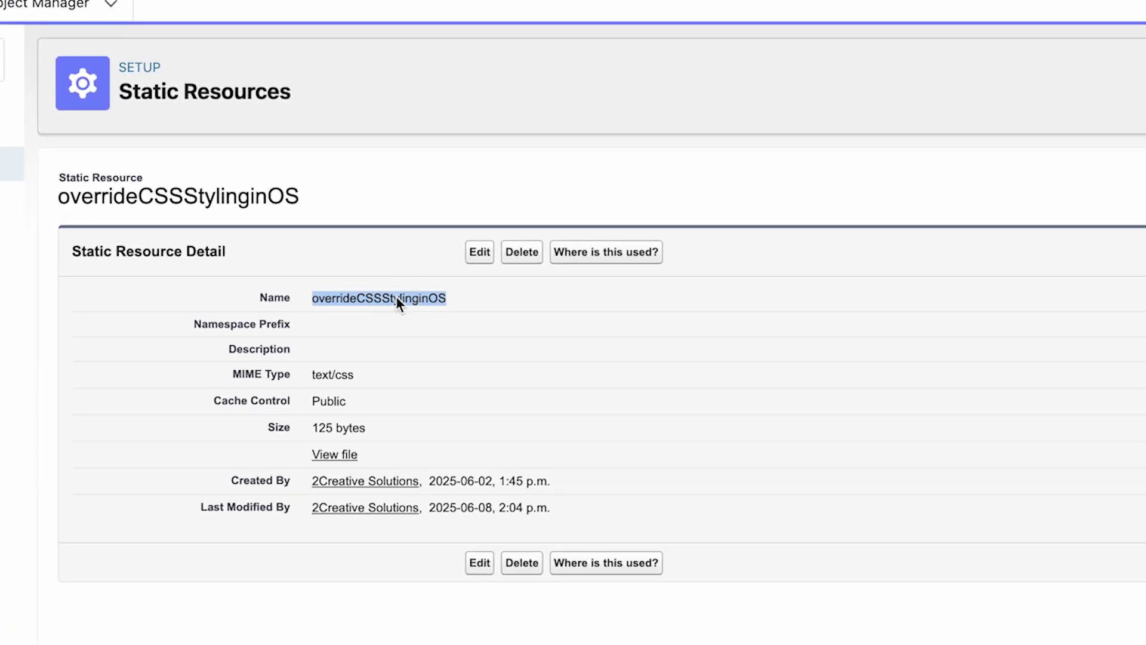
click(482, 259)
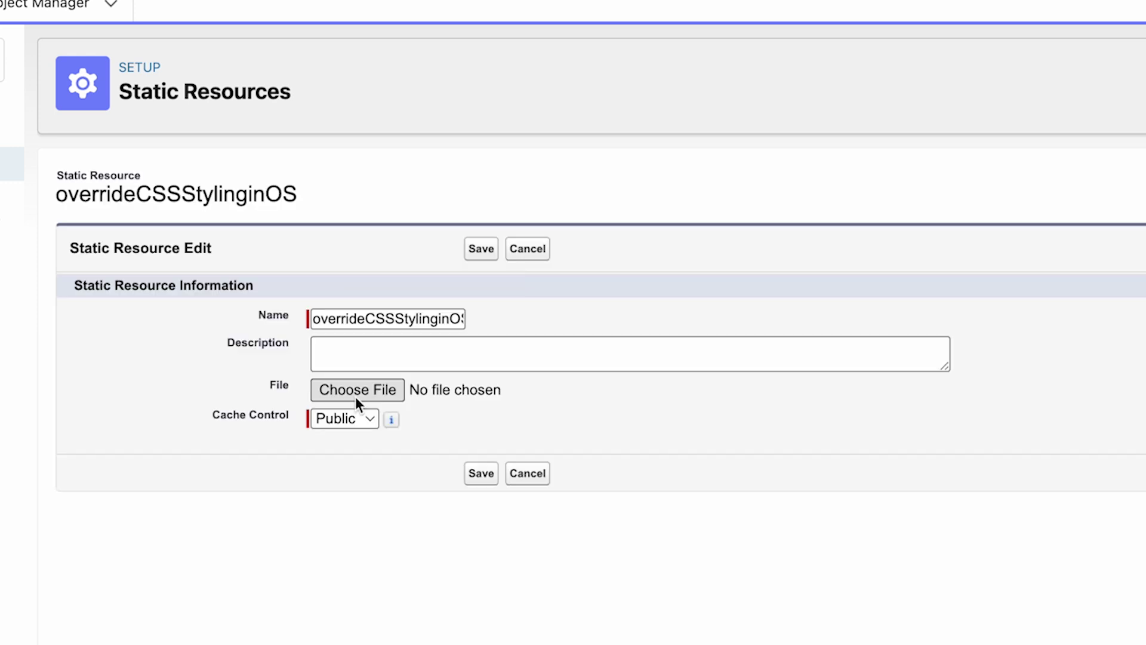
click(358, 389)
click(448, 184)
click(944, 520)
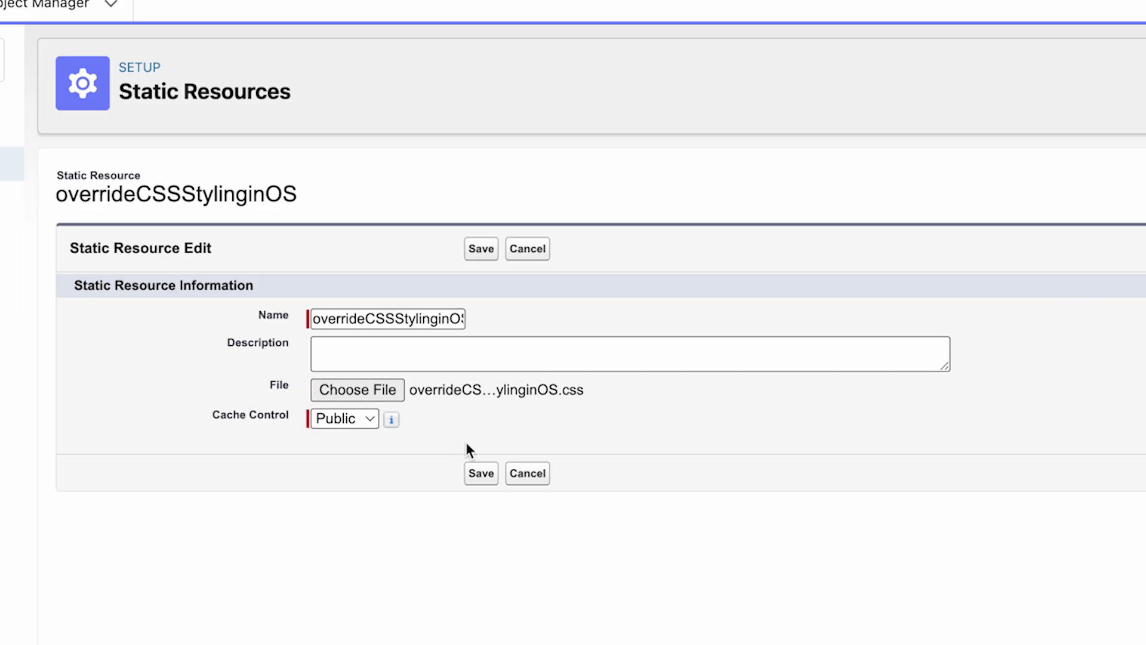
click(479, 477)
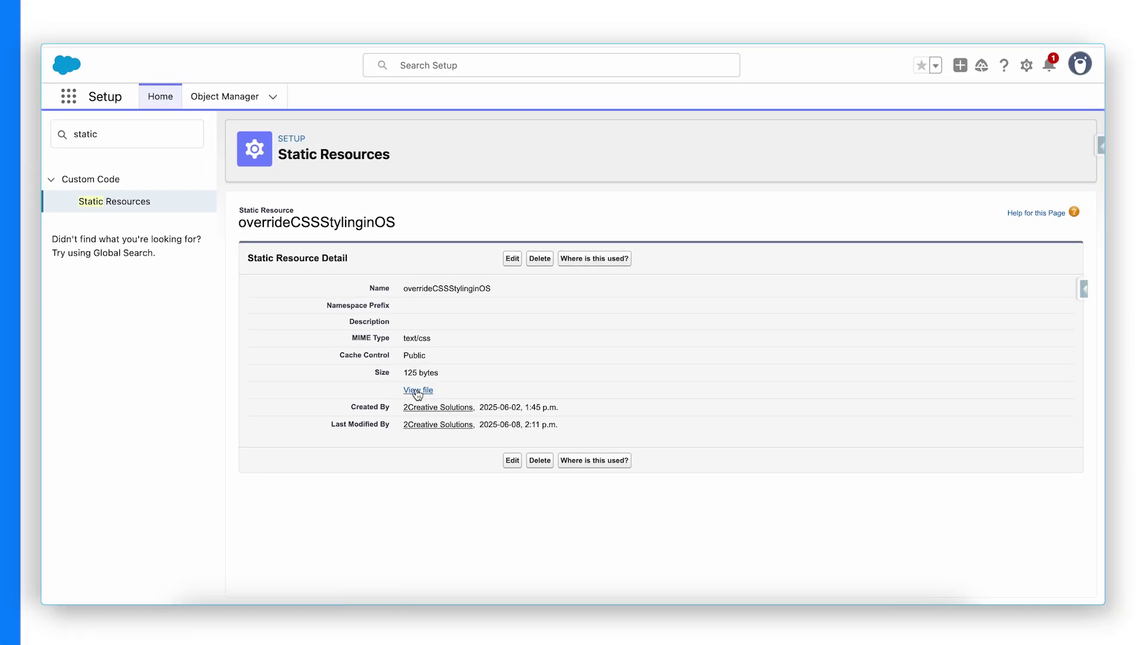
- View the uploaded CSS file and check its data-omni-key TXT_FirstName selector
click(417, 391)
drag(51, 64, 339, 56)
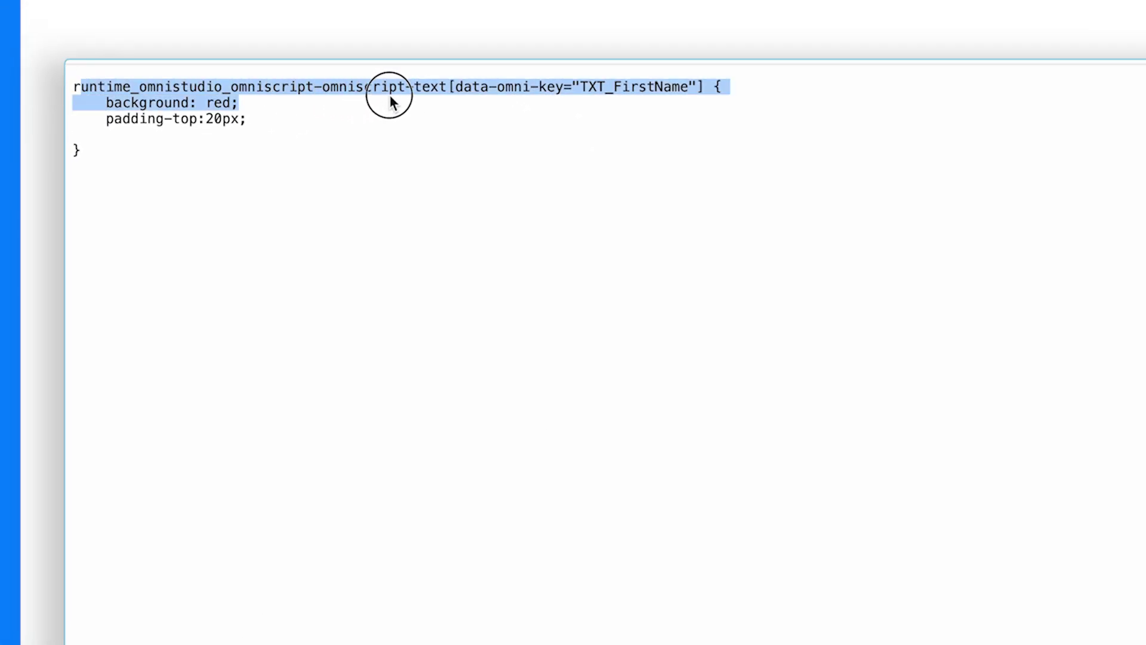
click(515, 79)
drag(481, 88, 657, 89)
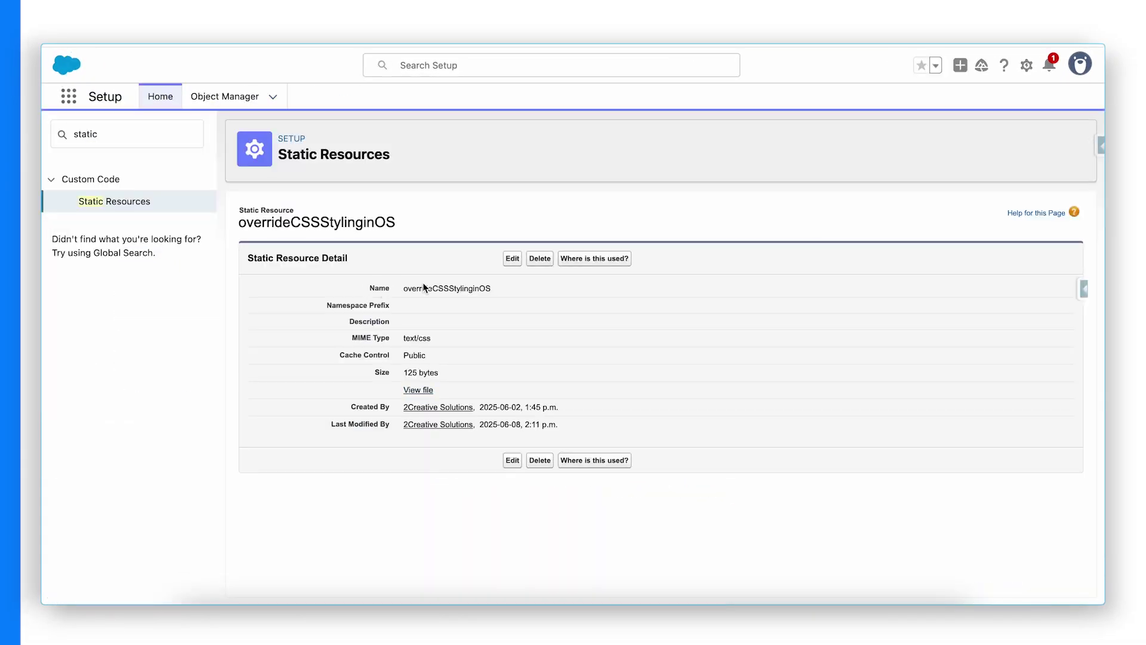
- Deactivate the current overrideStyling OmniScript version from the design view
double_click(435, 290)
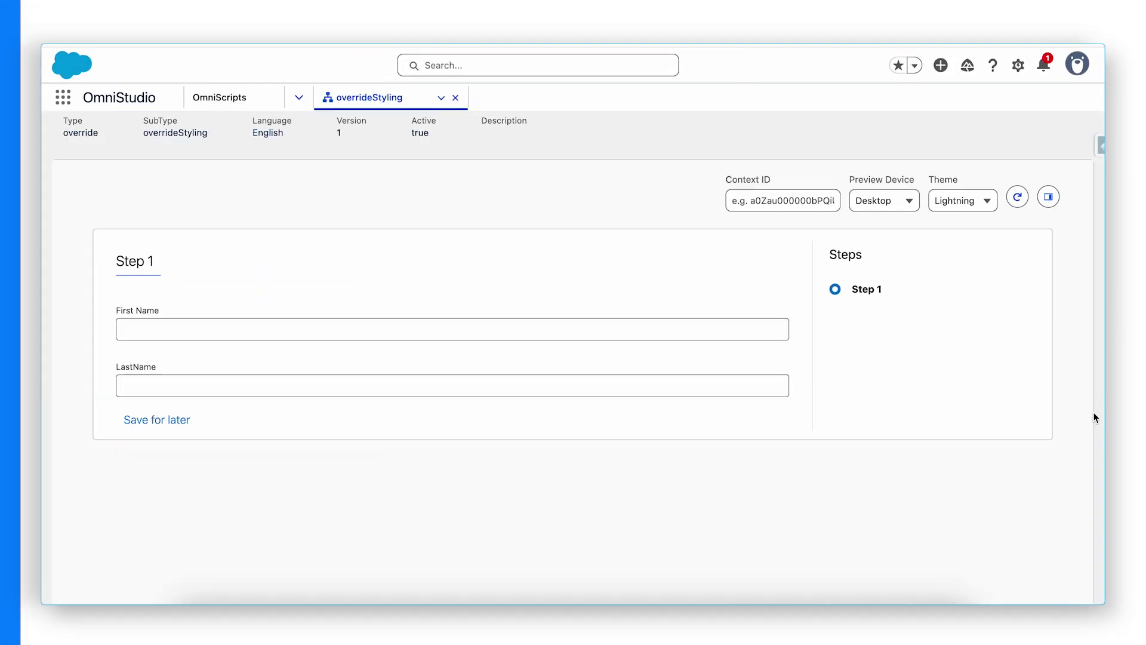
click(811, 151)
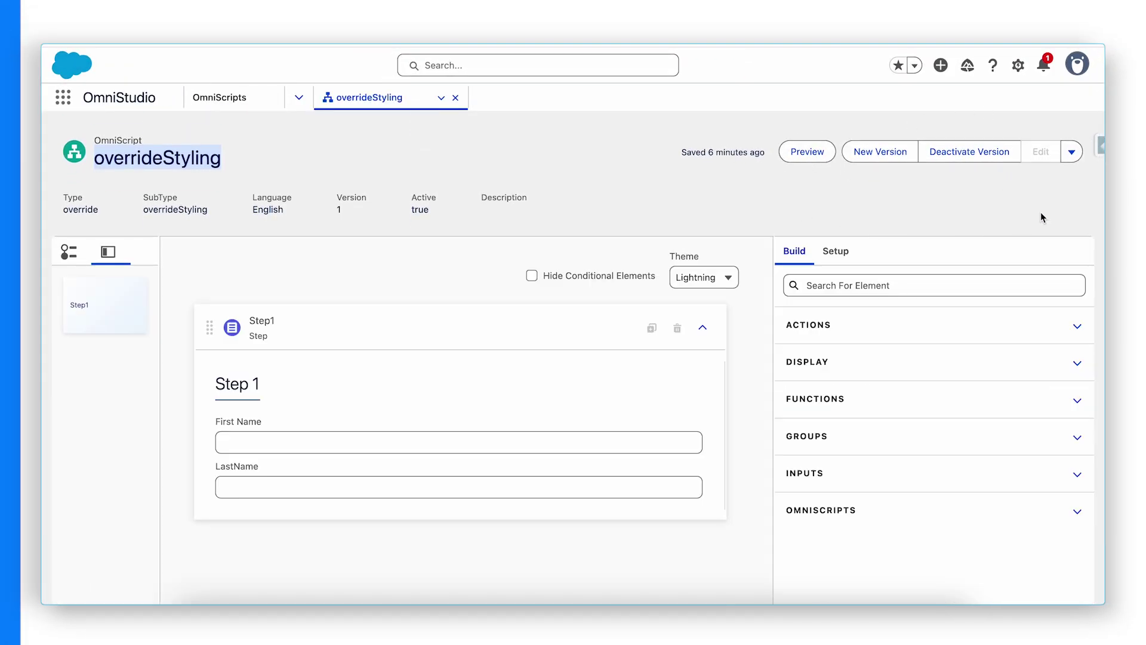
click(967, 151)
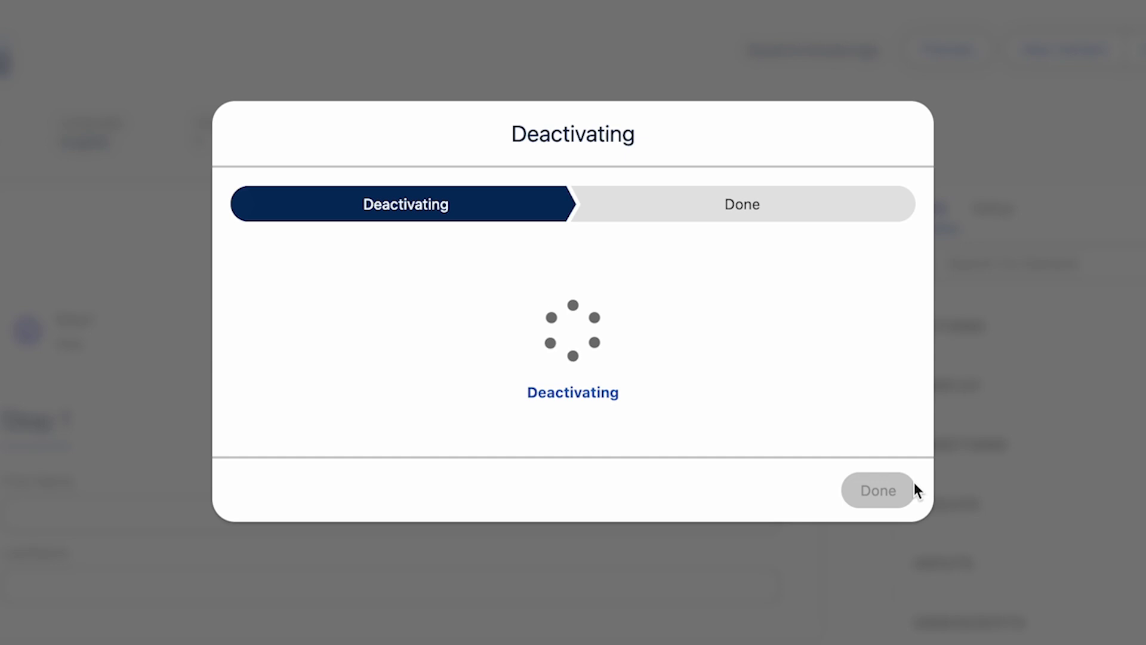
click(877, 490)
- Set Custom Lightning Stylesheet File Name to overrideCSSStylinginOS under Styling Options, then activate
click(994, 208)
scroll(985, 597, down, 10)
click(769, 558)
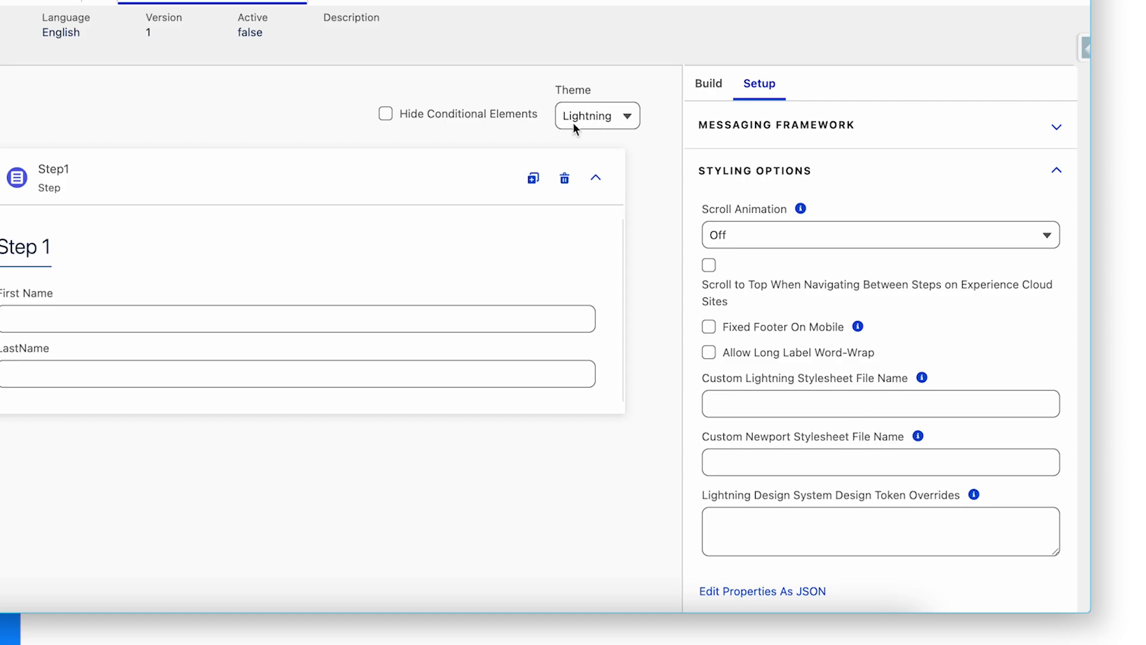
click(736, 397)
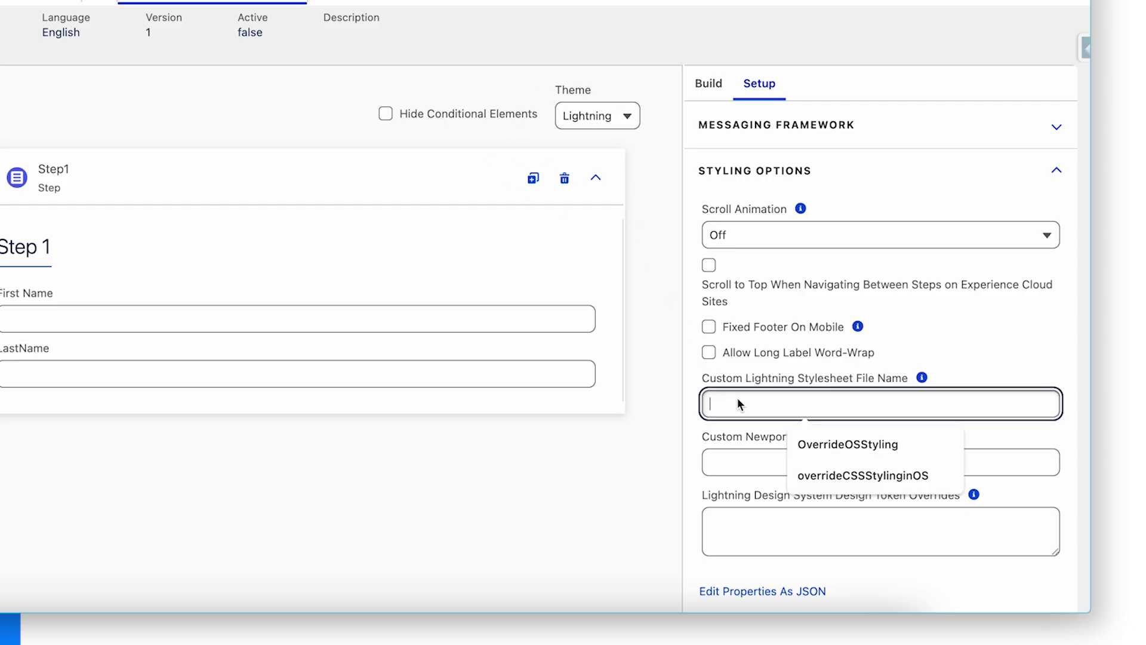
key(Down)
key(Down)
key(Return)
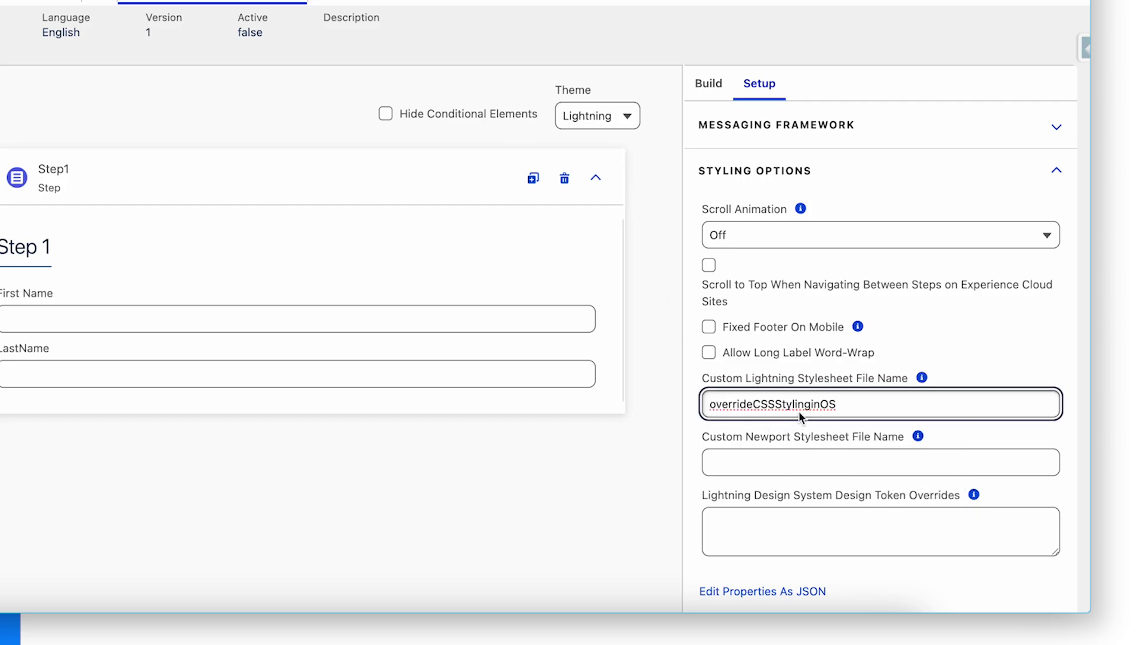
click(979, 352)
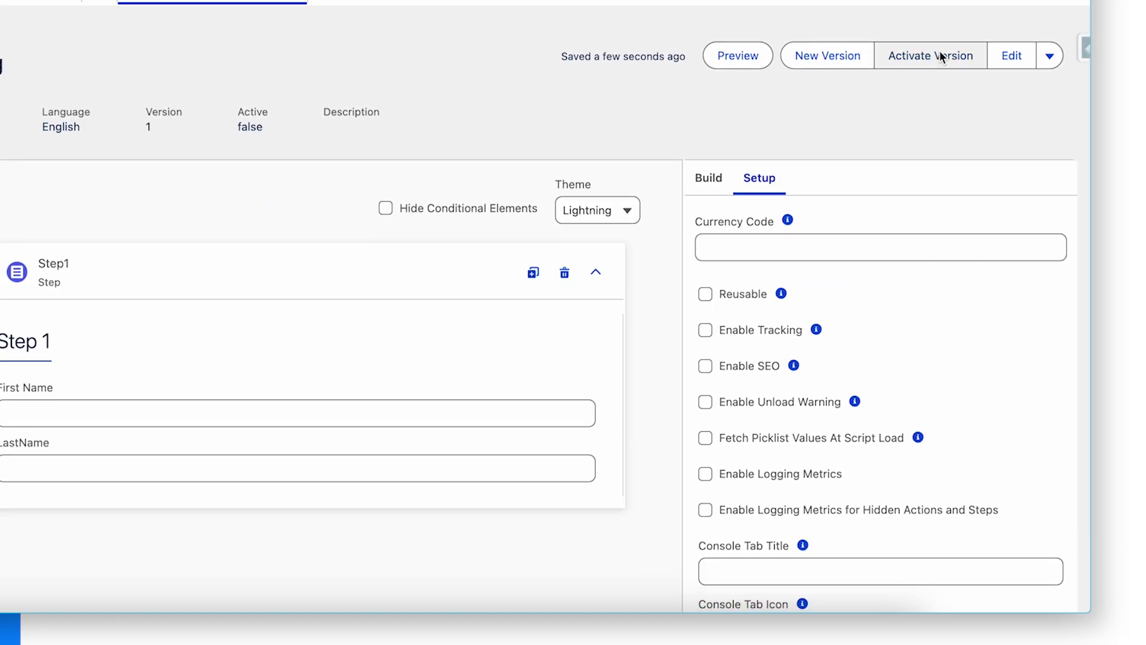
click(941, 54)
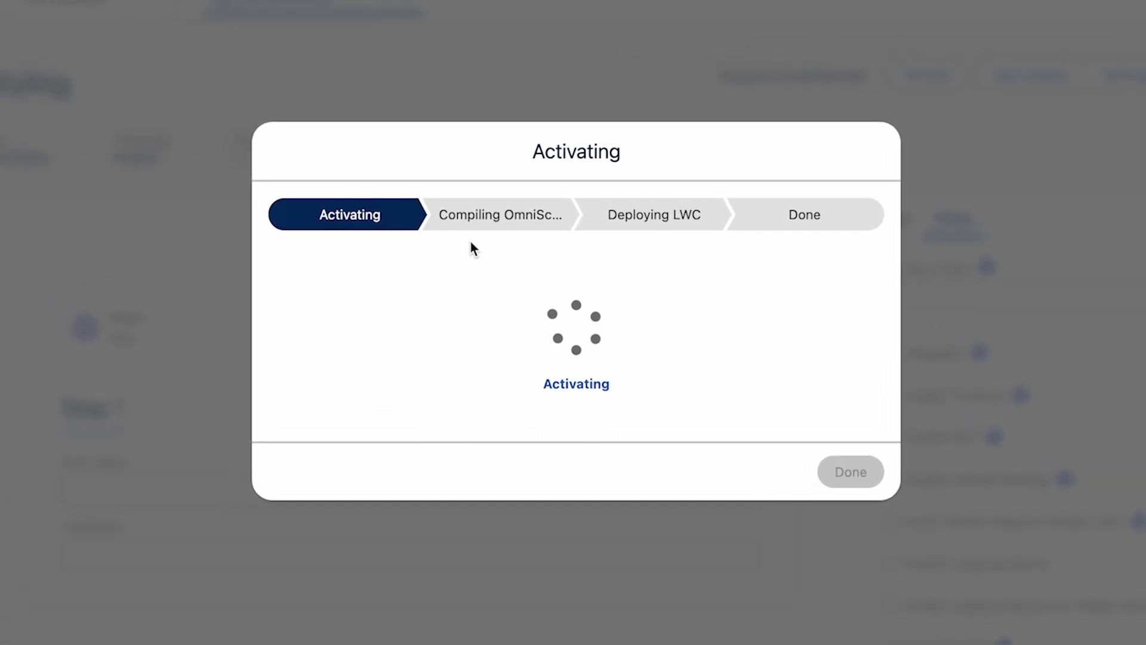
- Finish activation and inspect the First Name field's red background and 20px top padding
click(769, 437)
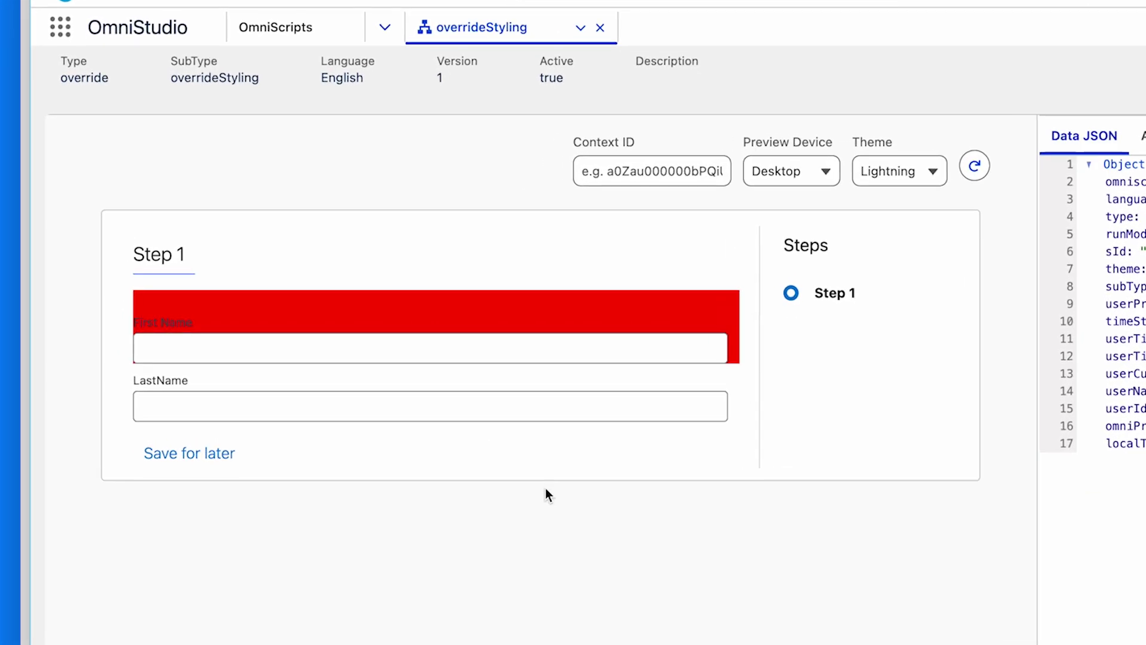
right_click(311, 318)
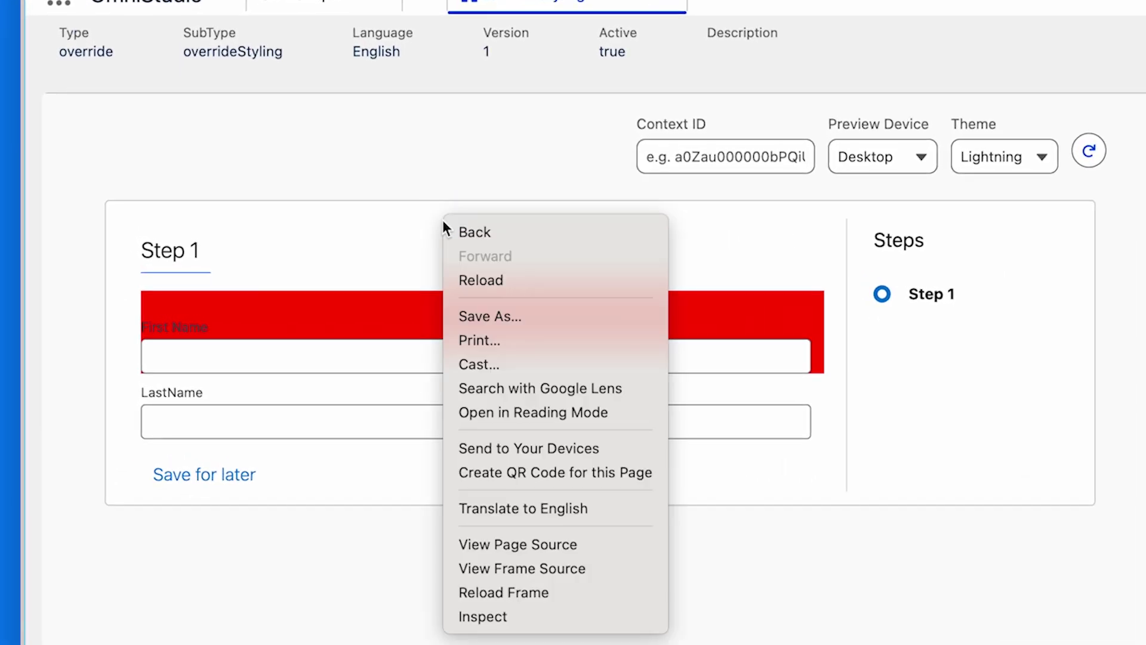
click(504, 617)
click(276, 182)
mouse_move(277, 185)
mouse_down()
mouse_move(383, 184)
mouse_move(410, 205)
mouse_move(263, 192)
mouse_up()
click(8, 237)
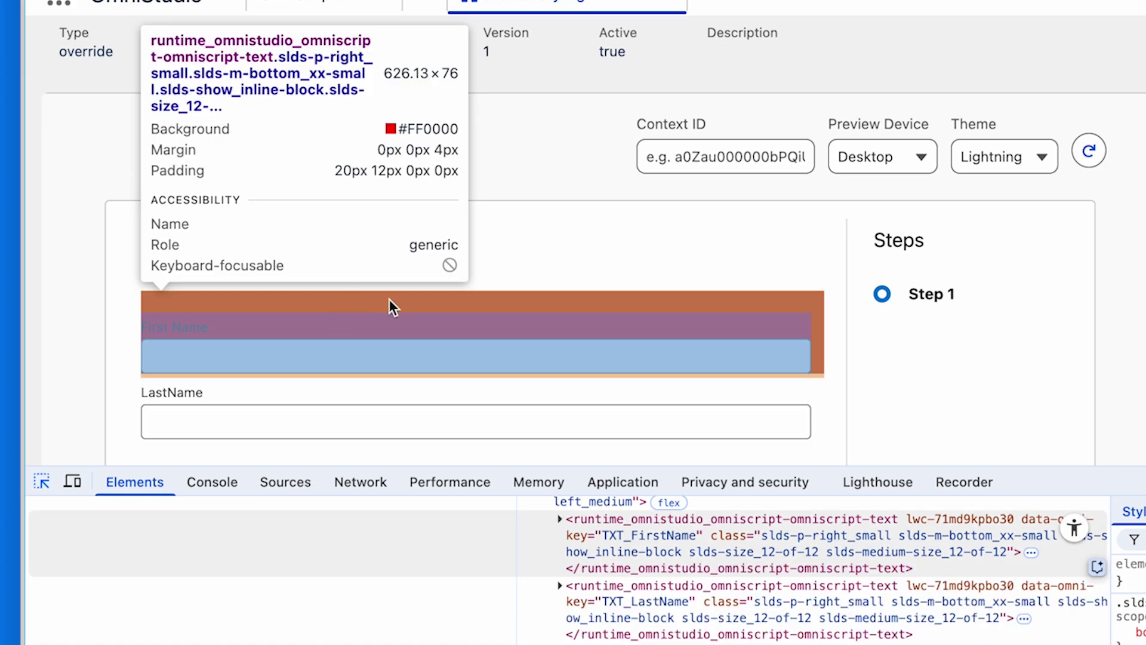
click(520, 298)
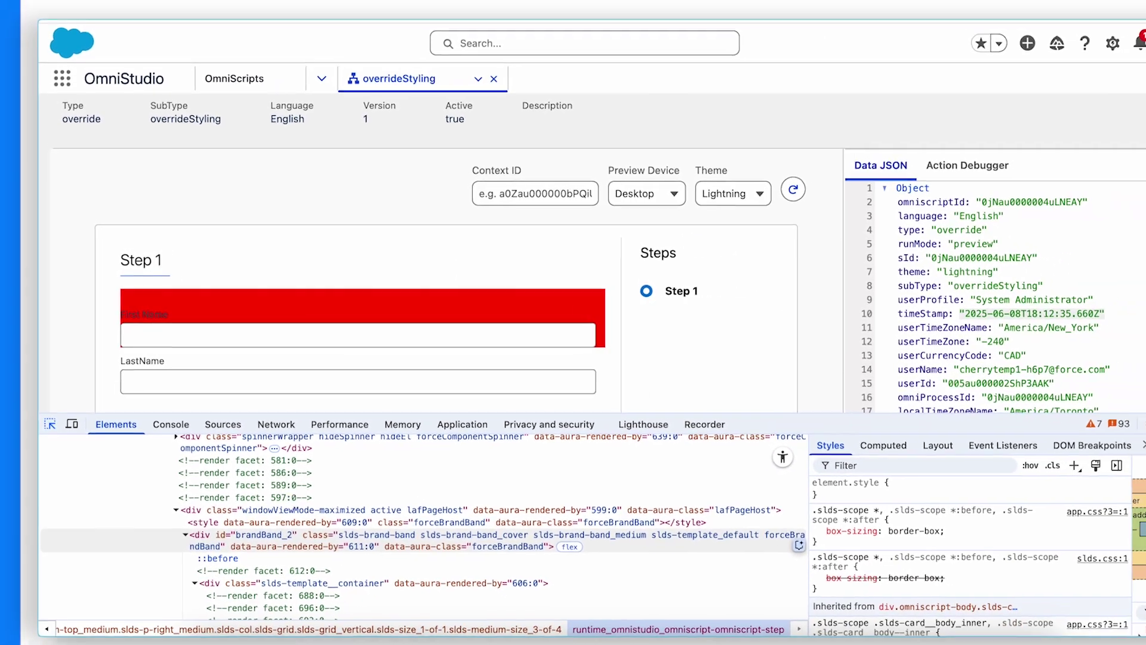